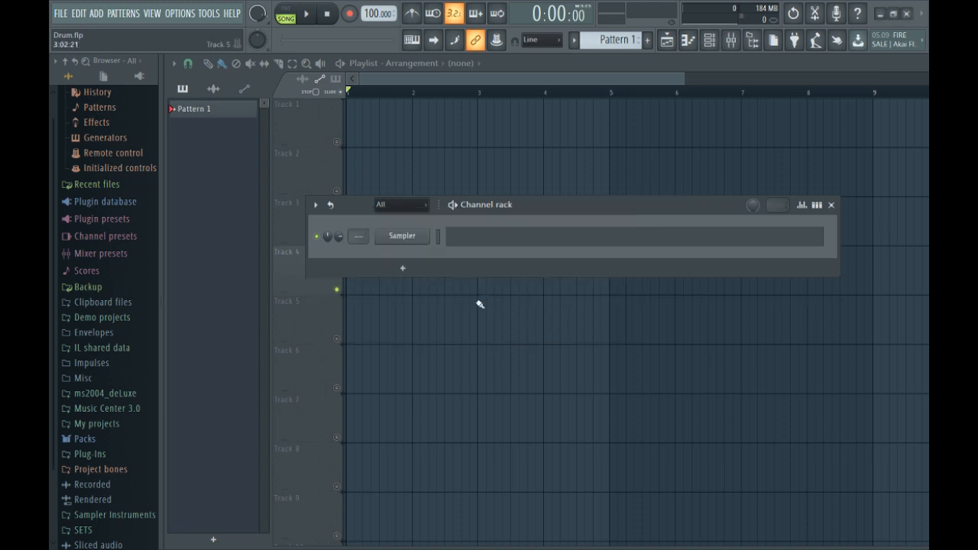
# Step: Add a 3x Osc channel and set all three of its oscillators to the noise waveform
pyautogui.click(403, 268)
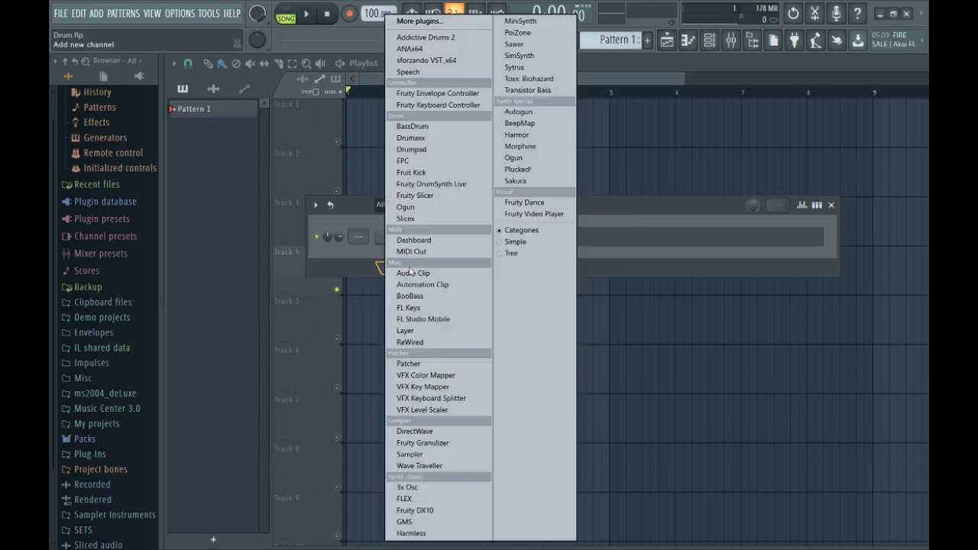
pyautogui.click(428, 488)
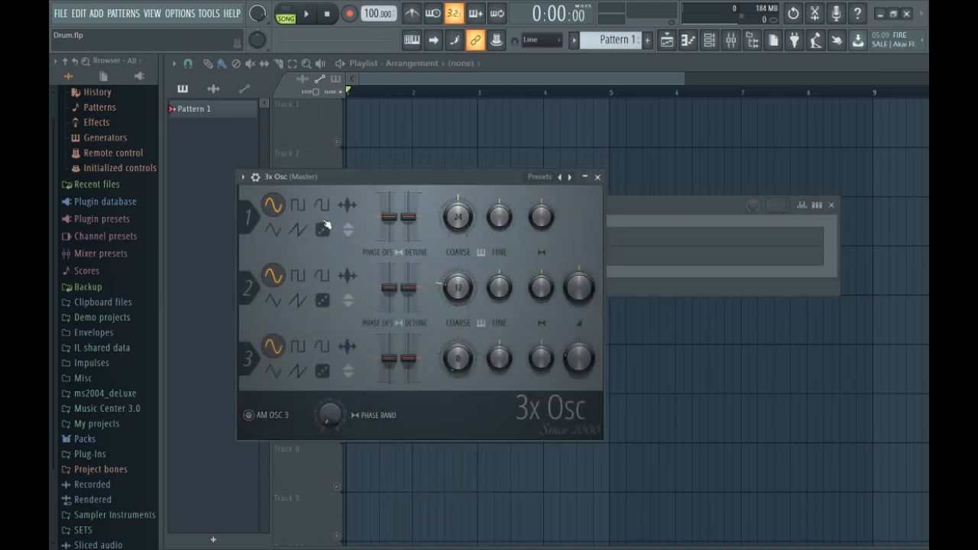
pyautogui.click(323, 229)
pyautogui.click(324, 301)
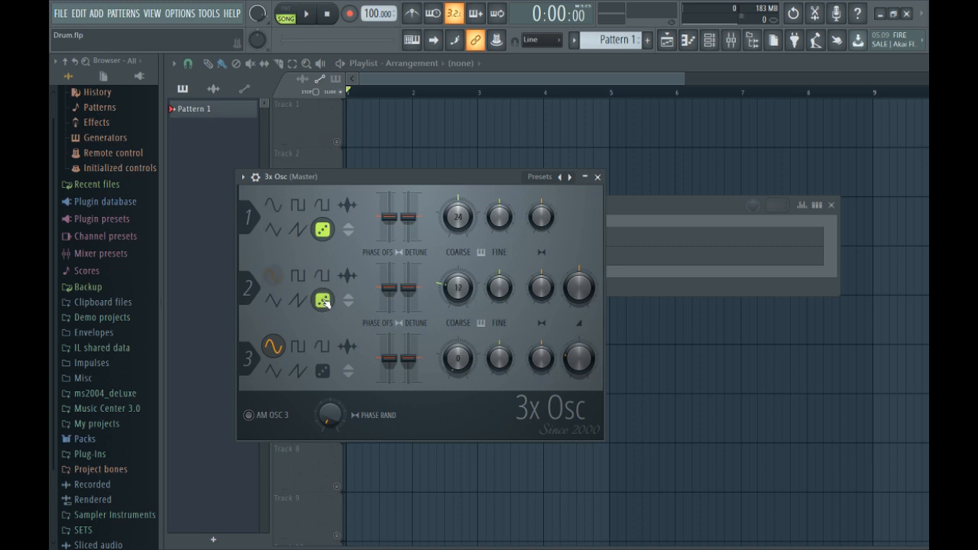
pyautogui.click(323, 372)
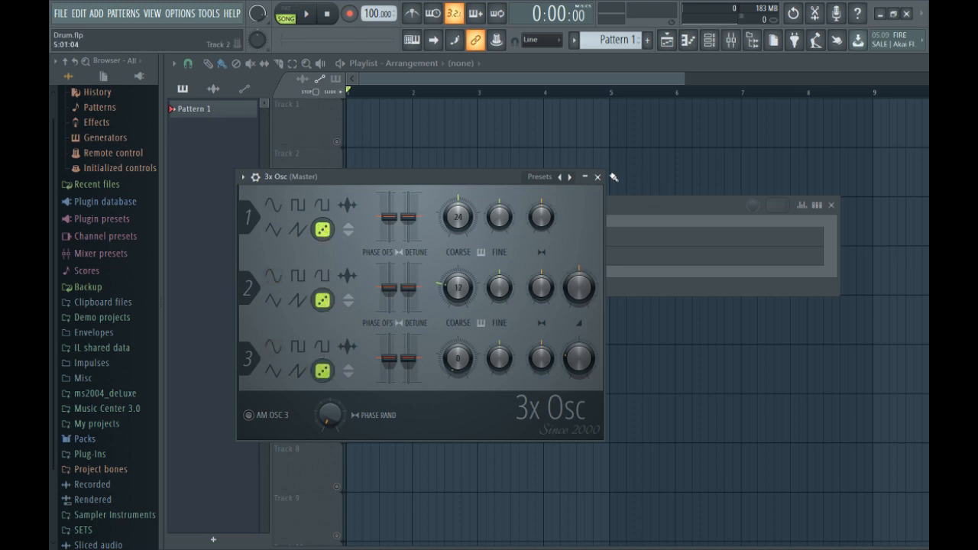
pyautogui.click(598, 177)
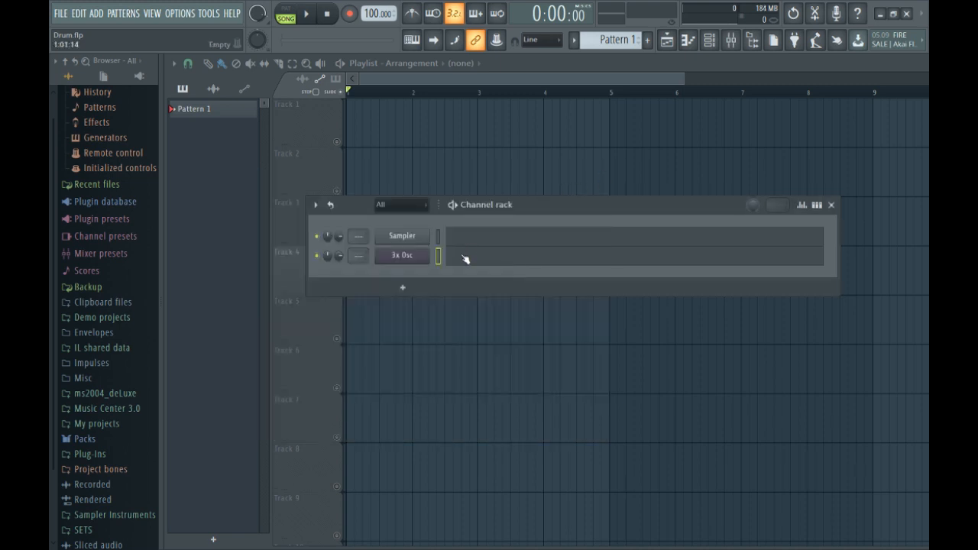
# Step: Draw a C3 note spanning bars 1 to 4 for the 3x Osc channel, and place Pattern 1 at the start of Track 1
pyautogui.scroll(1, 358, 255)
pyautogui.click(454, 255)
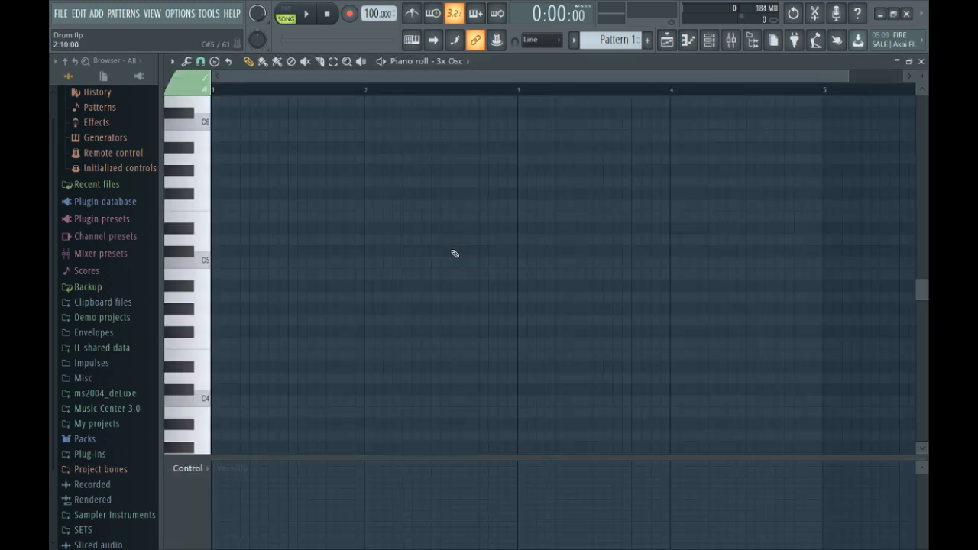
pyautogui.click(191, 390)
pyautogui.click(201, 401)
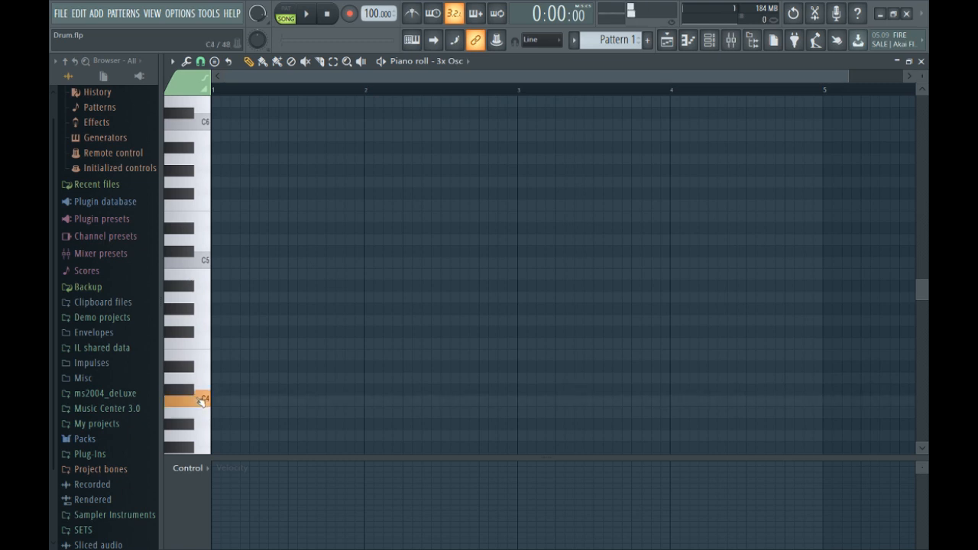
pyautogui.scroll(-3, 275, 328)
pyautogui.click(198, 329)
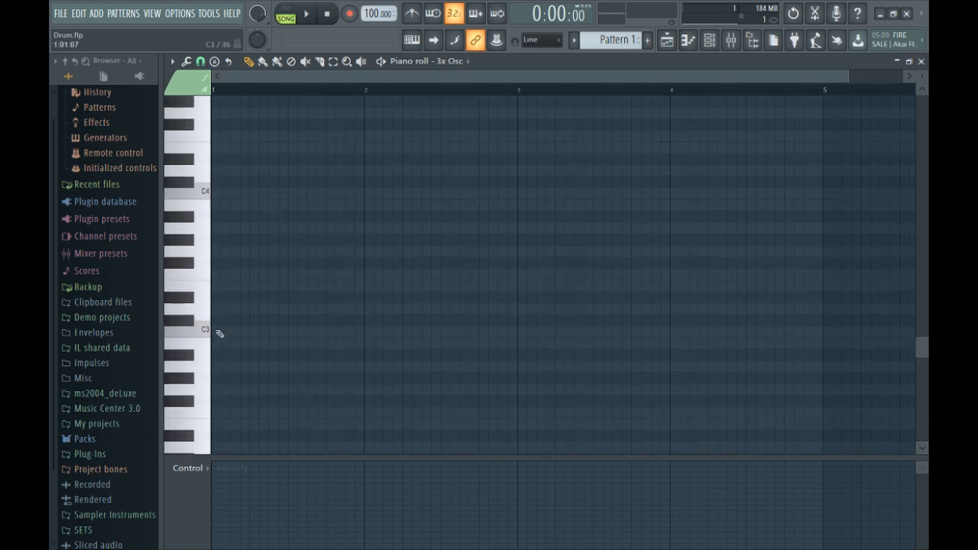
pyautogui.click(217, 332)
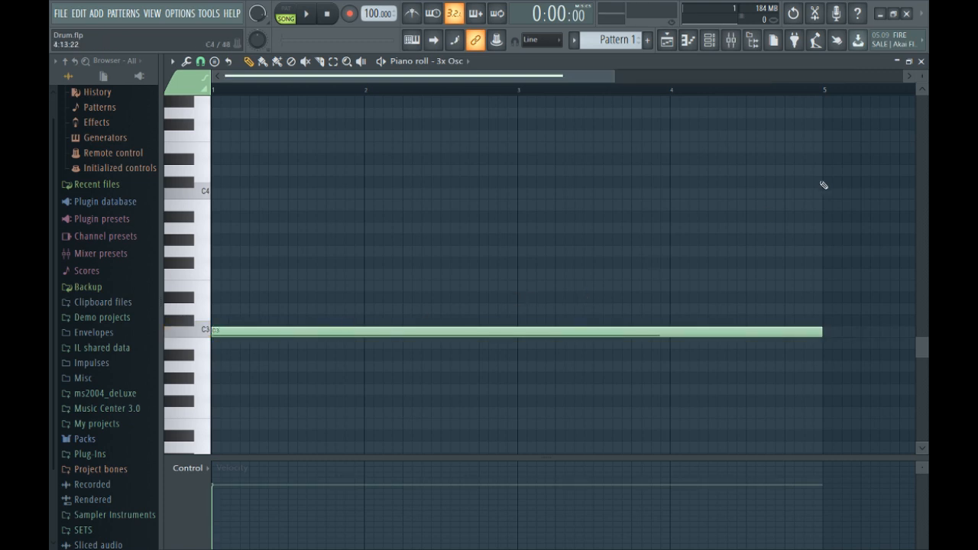
pyautogui.click(920, 62)
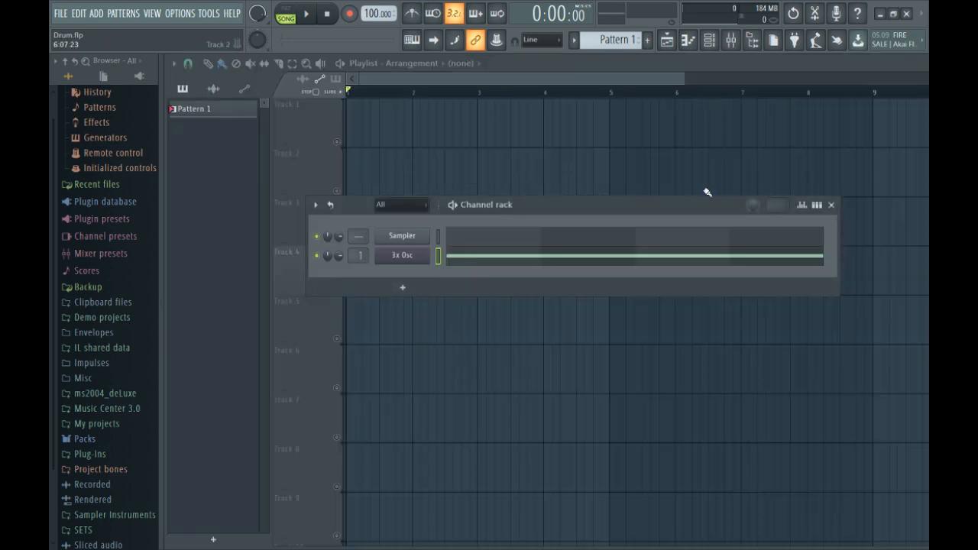
pyautogui.click(832, 205)
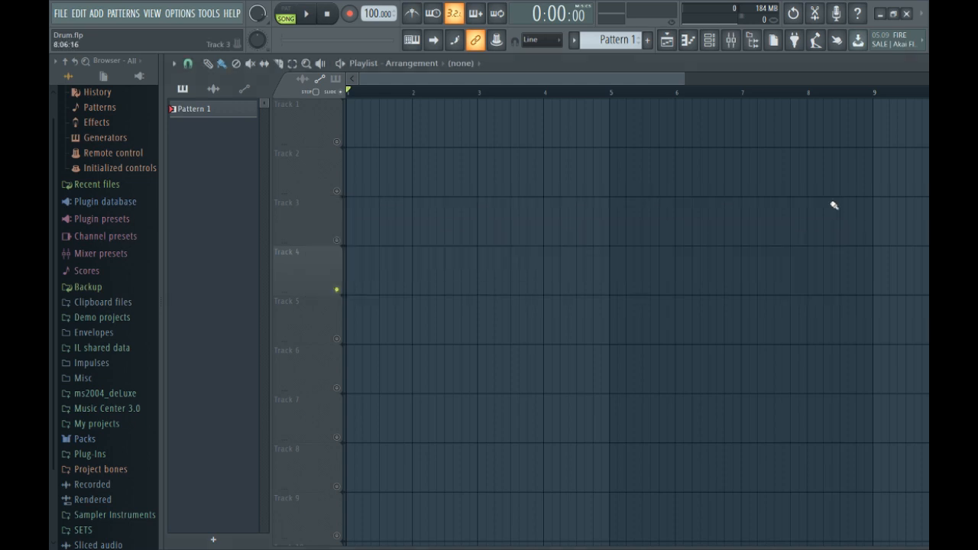
pyautogui.click(355, 124)
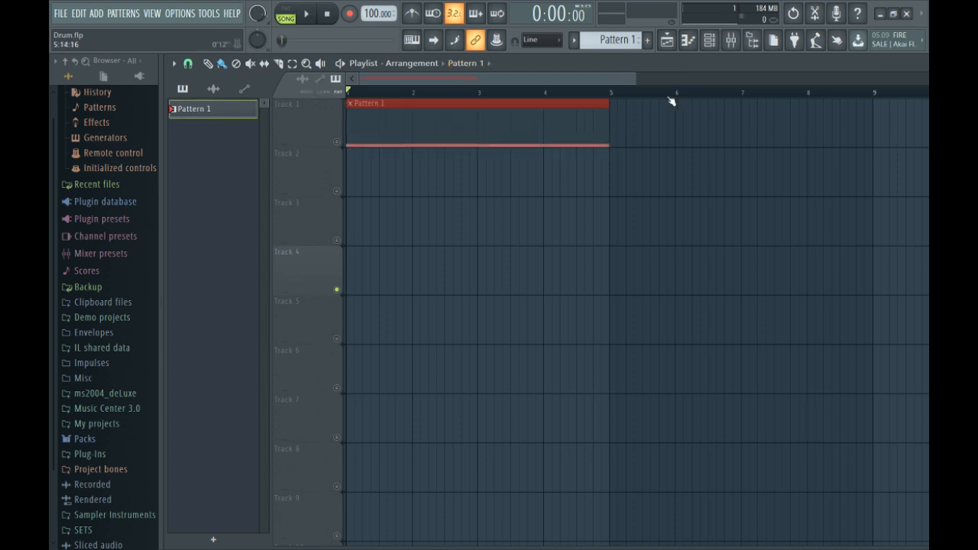
# Step: Show the mixer, then shrink its height and widen it so it sits below the playlist clip
pyautogui.click(731, 39)
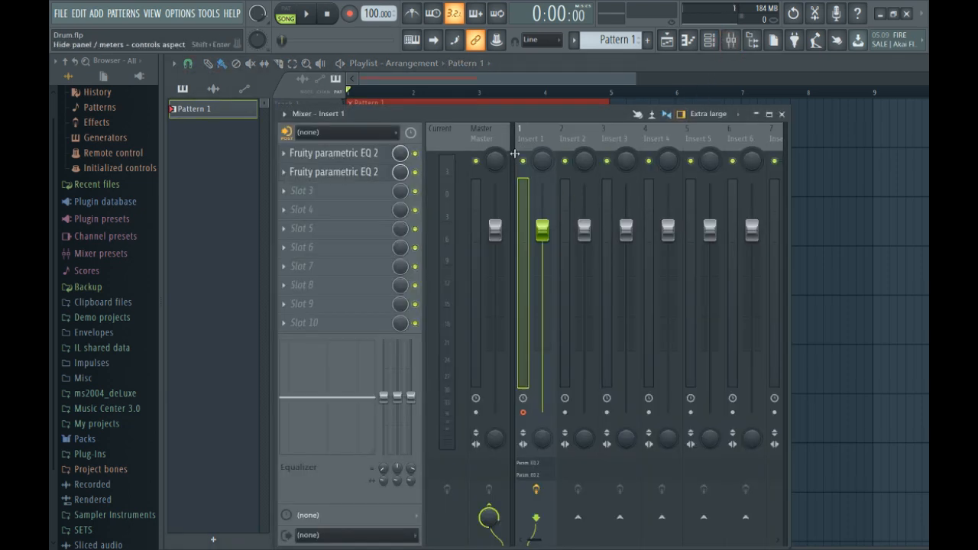
pyautogui.moveTo(616, 105); pyautogui.dragTo(616, 281)
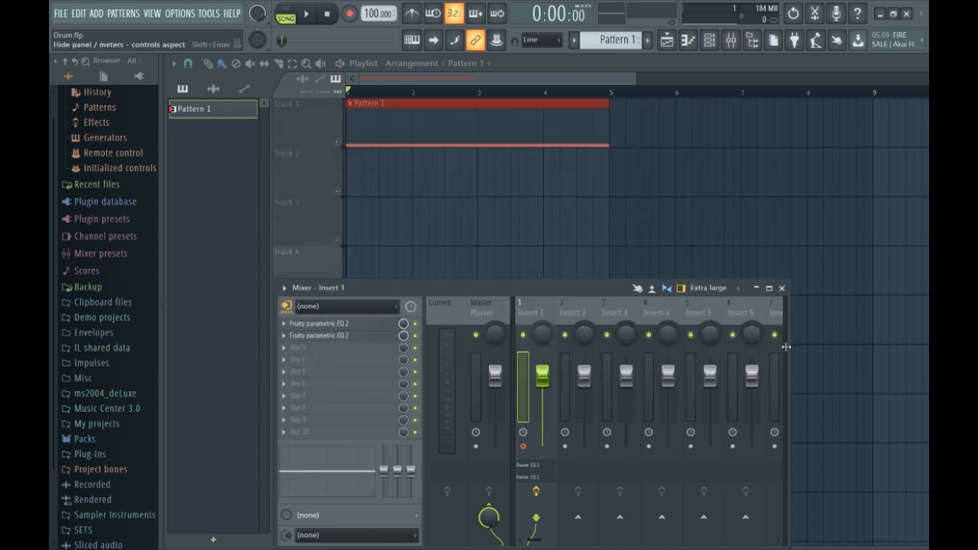
pyautogui.moveTo(786, 347); pyautogui.dragTo(924, 336)
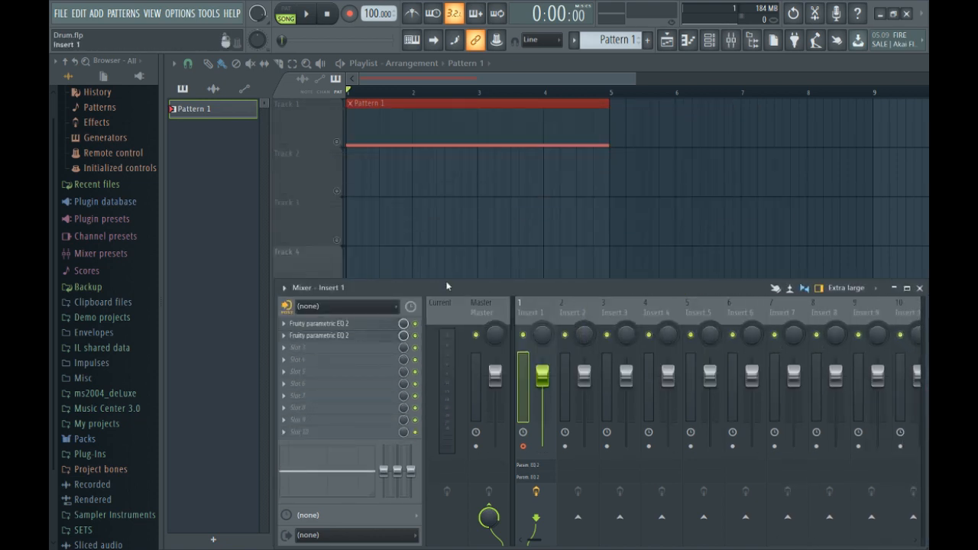
pyautogui.moveTo(447, 286); pyautogui.dragTo(419, 282)
# Step: Delete both Fruity Parametric EQ 2 effects from mixer track Insert 1
pyautogui.click(261, 327)
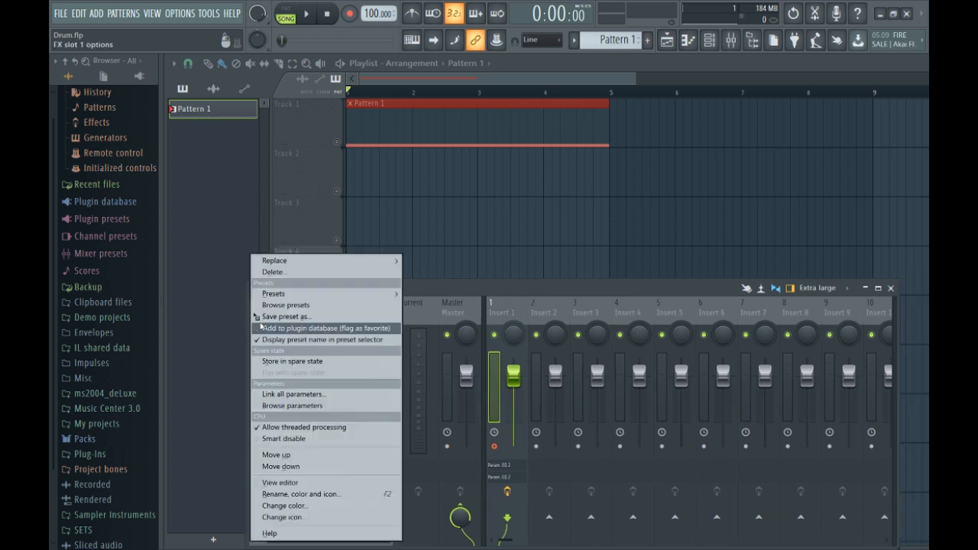
pyautogui.click(274, 272)
pyautogui.click(553, 325)
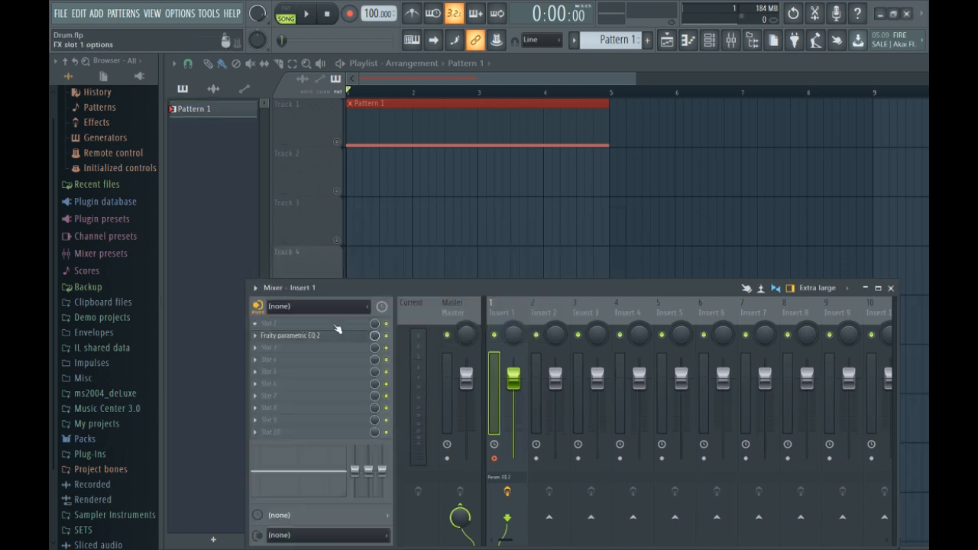
pyautogui.click(257, 338)
pyautogui.click(274, 272)
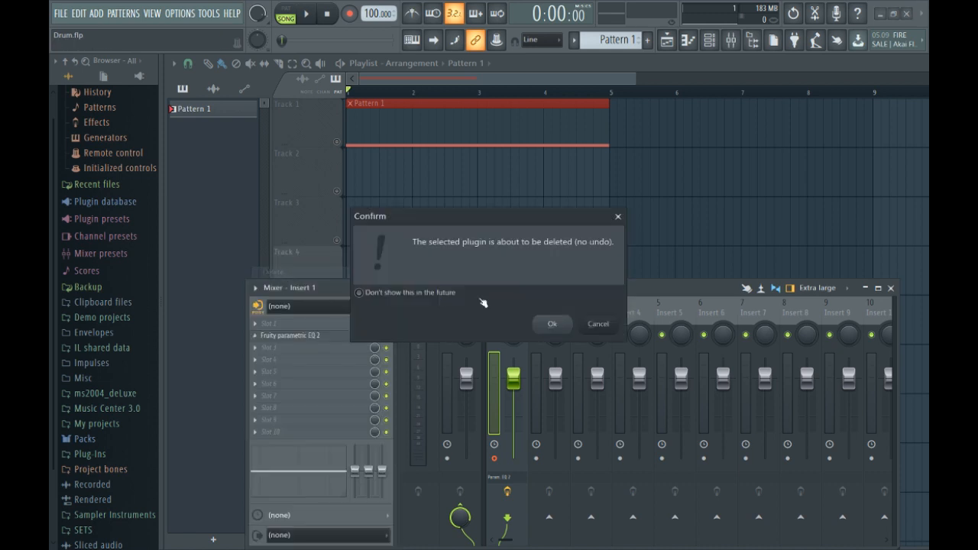
pyautogui.click(553, 325)
# Step: Load Fruity Parametric EQ 2 into the first effect slot of Insert 1 and set its band 7 type to Low pass
pyautogui.click(263, 326)
pyautogui.moveTo(321, 278)
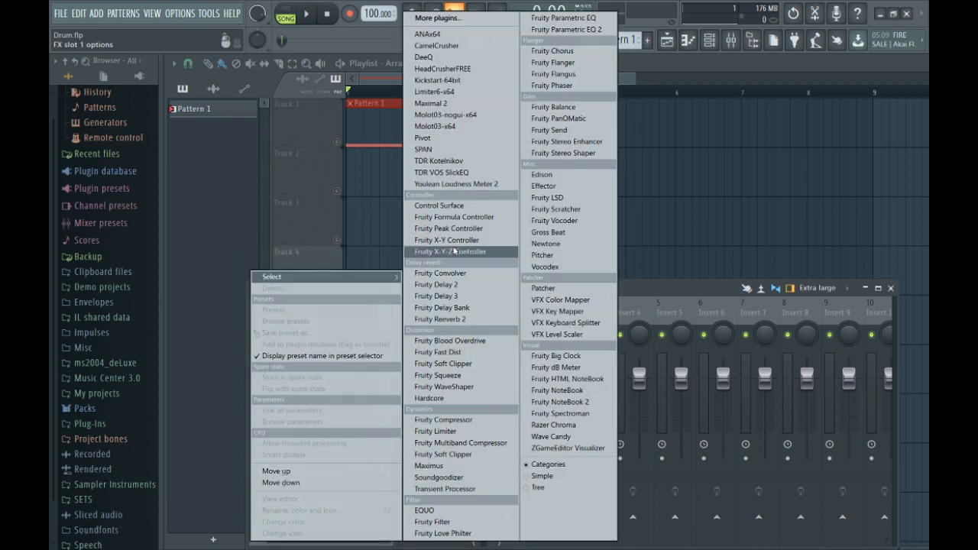
pyautogui.click(575, 31)
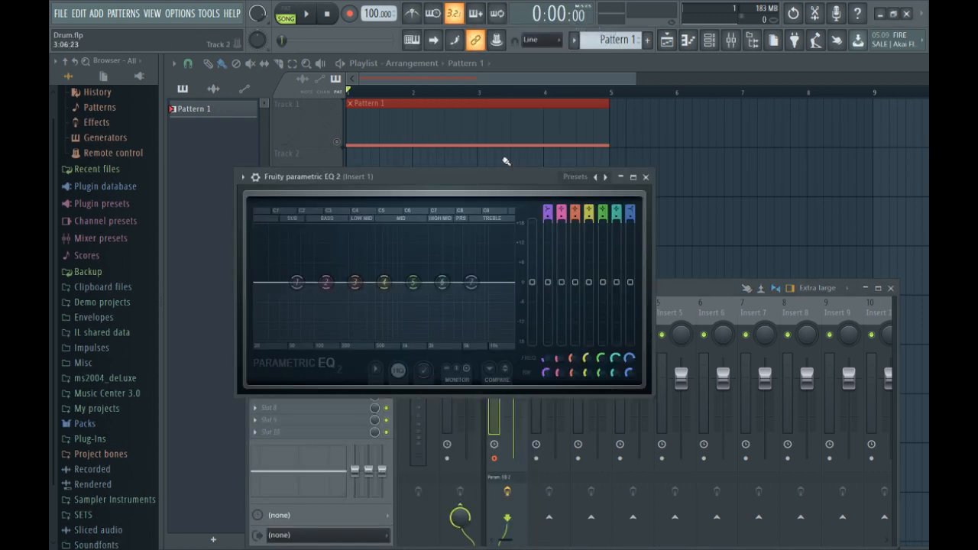
pyautogui.rightClick(471, 282)
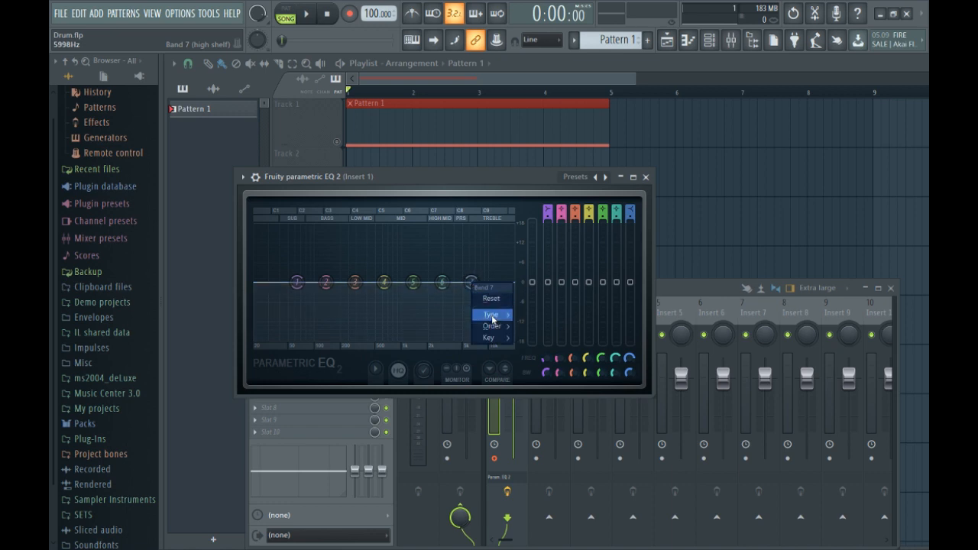
pyautogui.moveTo(505, 320)
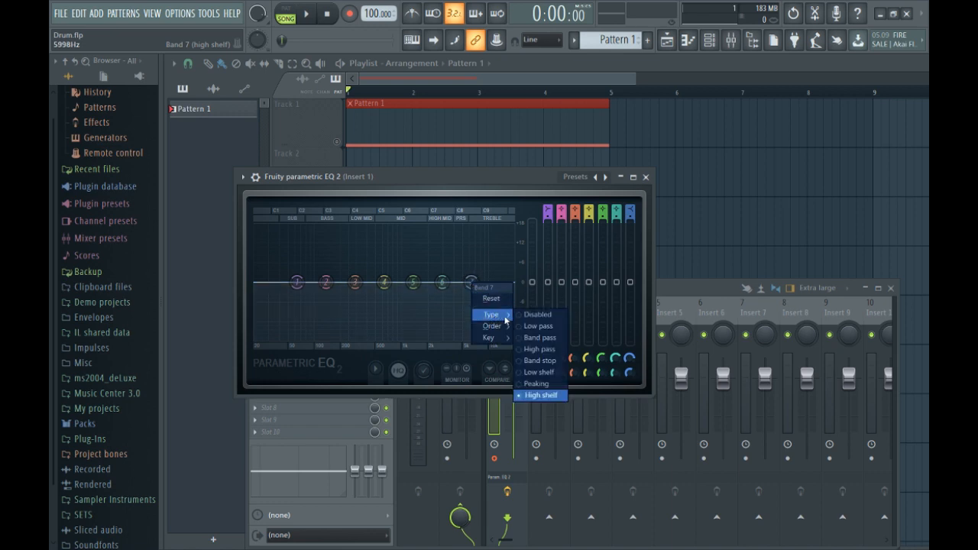
pyautogui.click(546, 329)
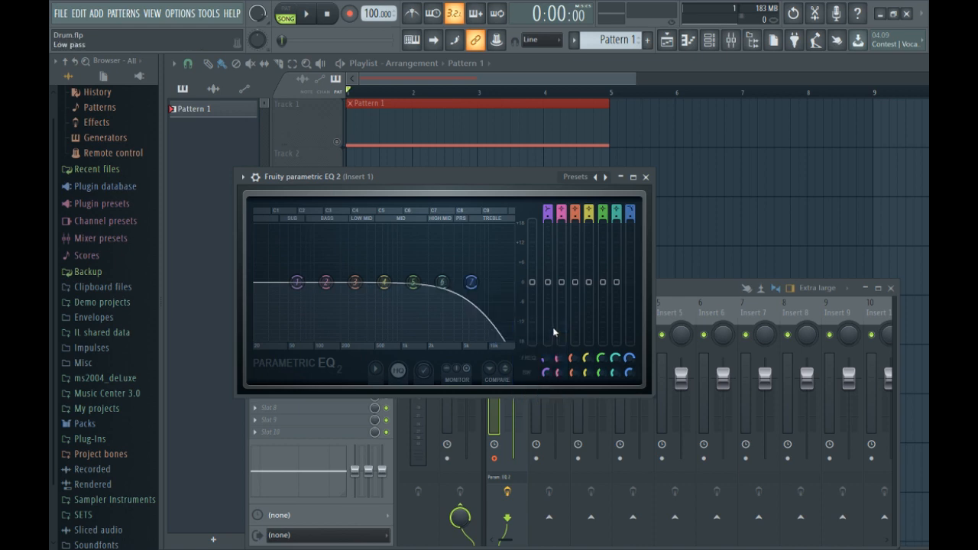
pyautogui.click(646, 177)
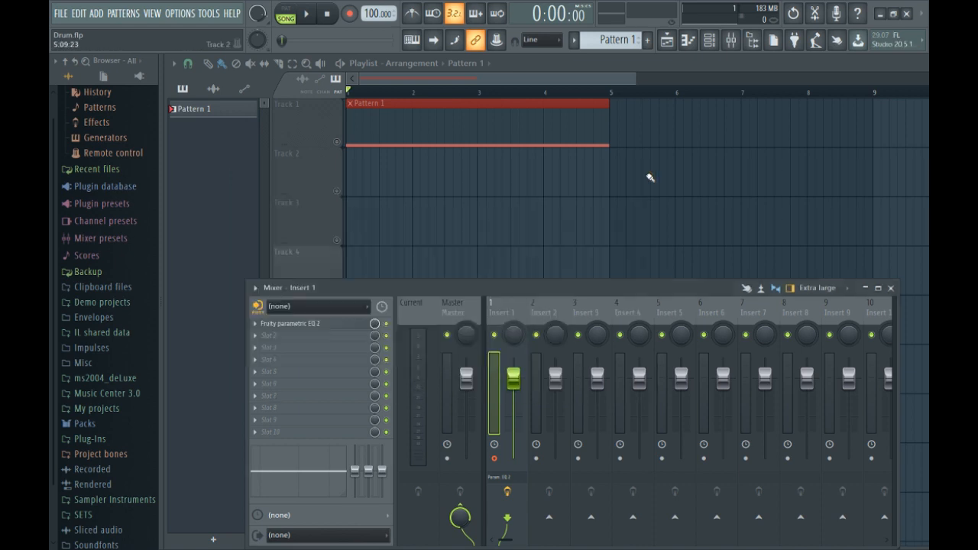
# Step: Create an automation clip for the band 7 frequency of the Insert 1 equalizer, and close the equalizer and mixer
pyautogui.click(281, 324)
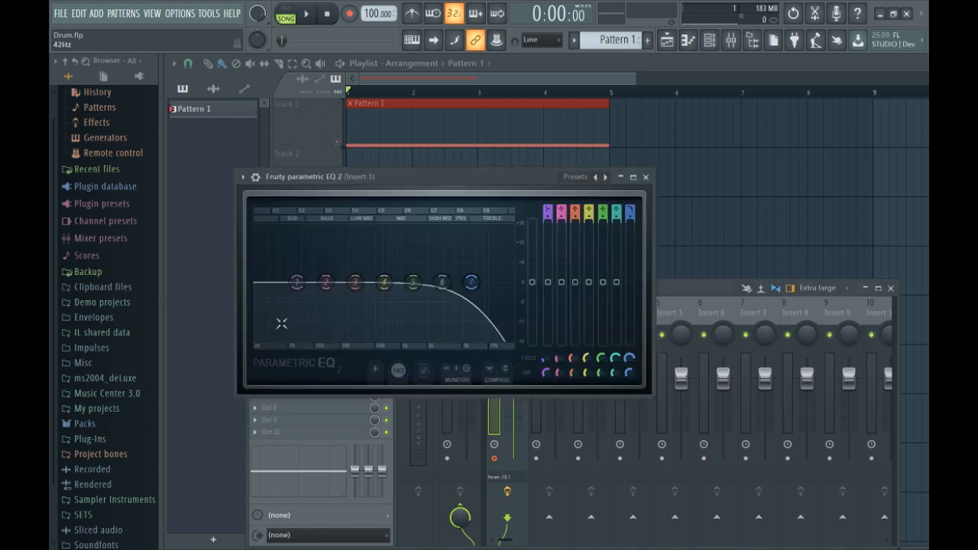
pyautogui.rightClick(629, 358)
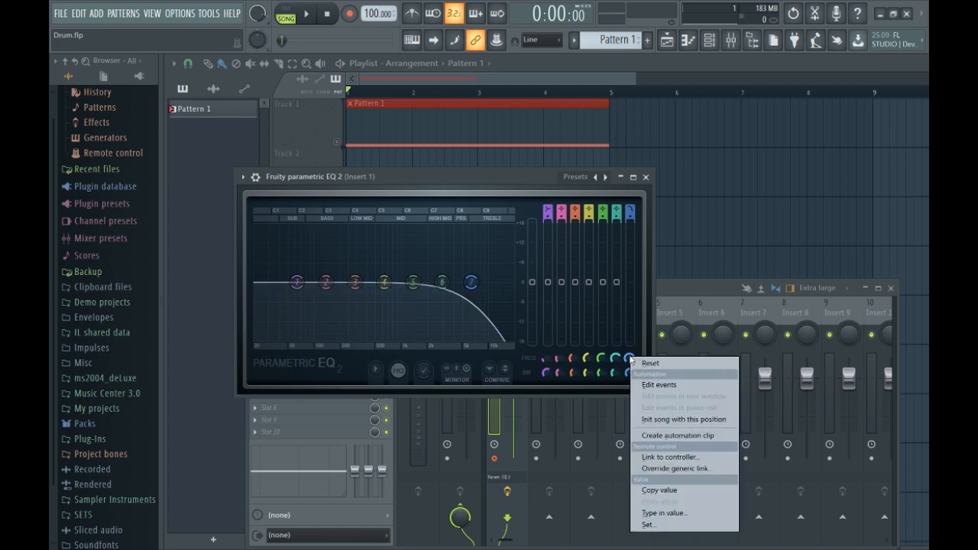
pyautogui.click(673, 436)
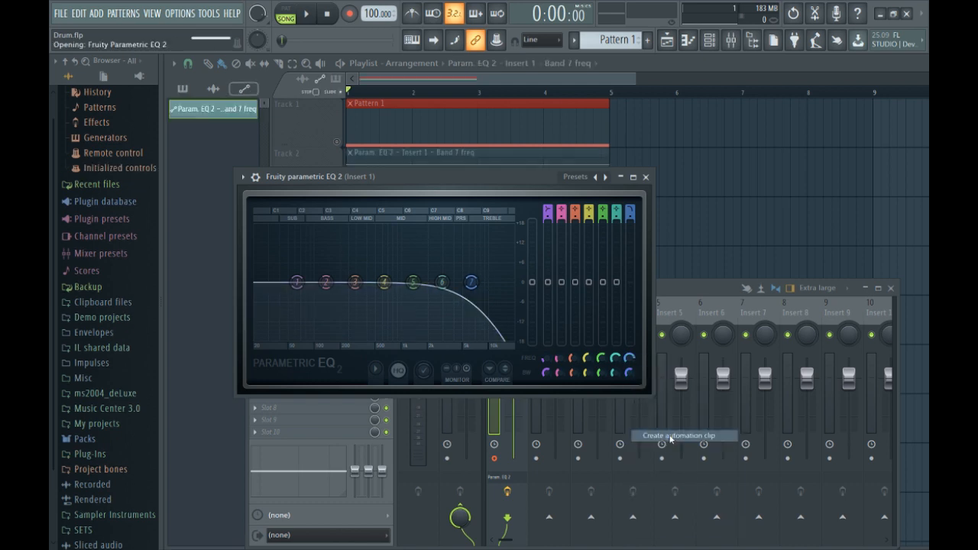
pyautogui.click(645, 177)
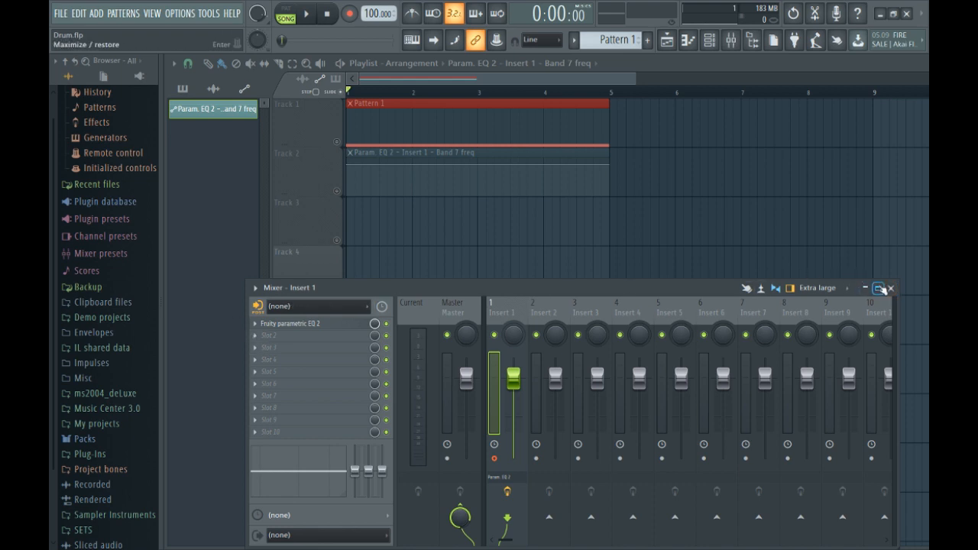
pyautogui.click(890, 288)
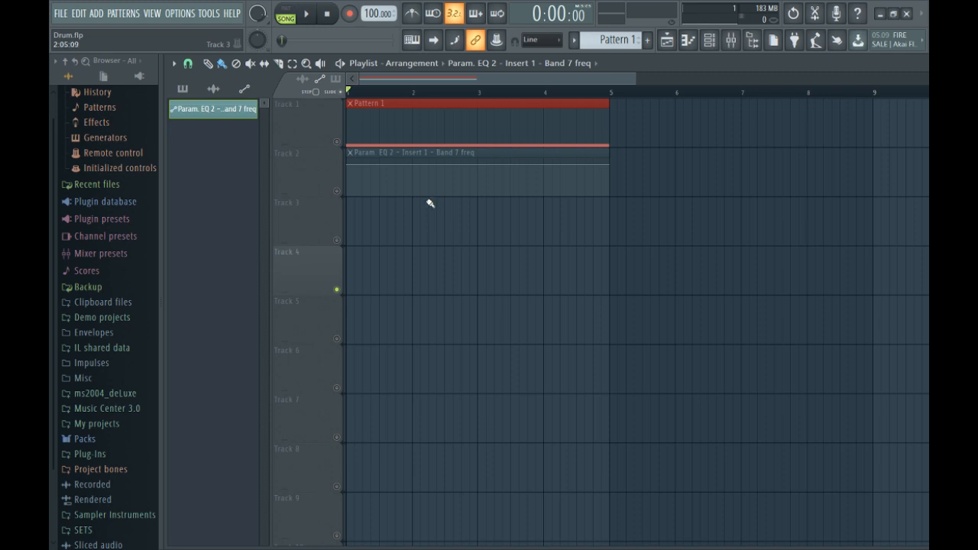
# Step: Unmute all playlist tracks and play the arrangement briefly
pyautogui.click(337, 143)
pyautogui.click(337, 192)
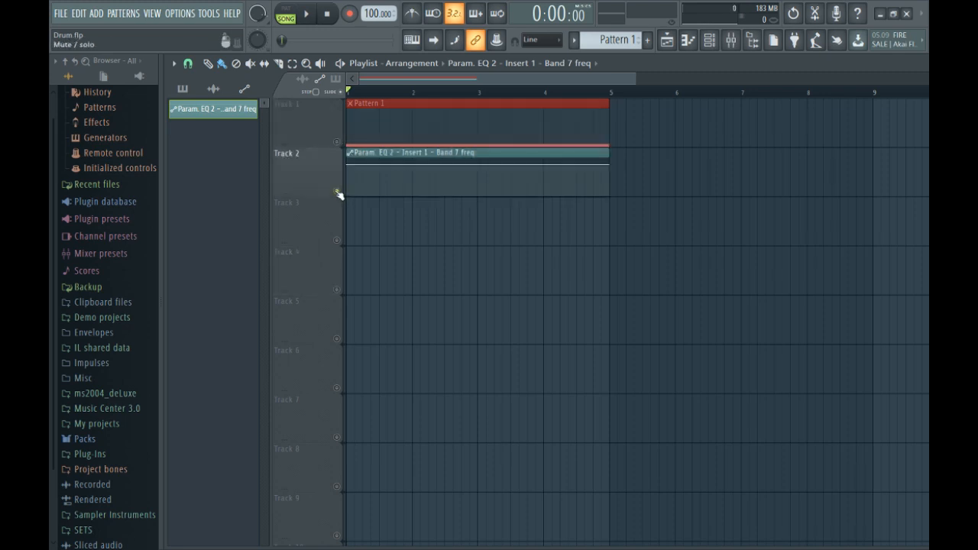
pyautogui.press('space')
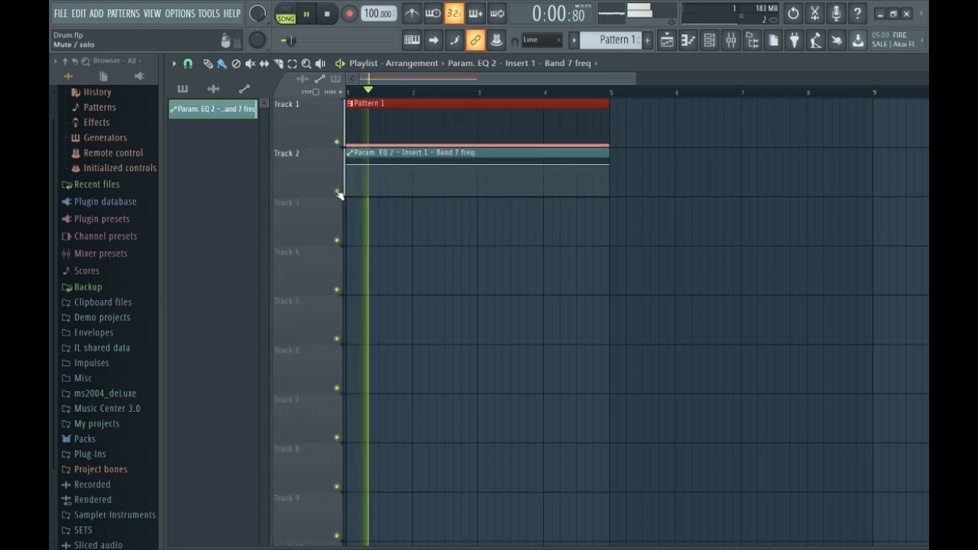
pyautogui.press('space')
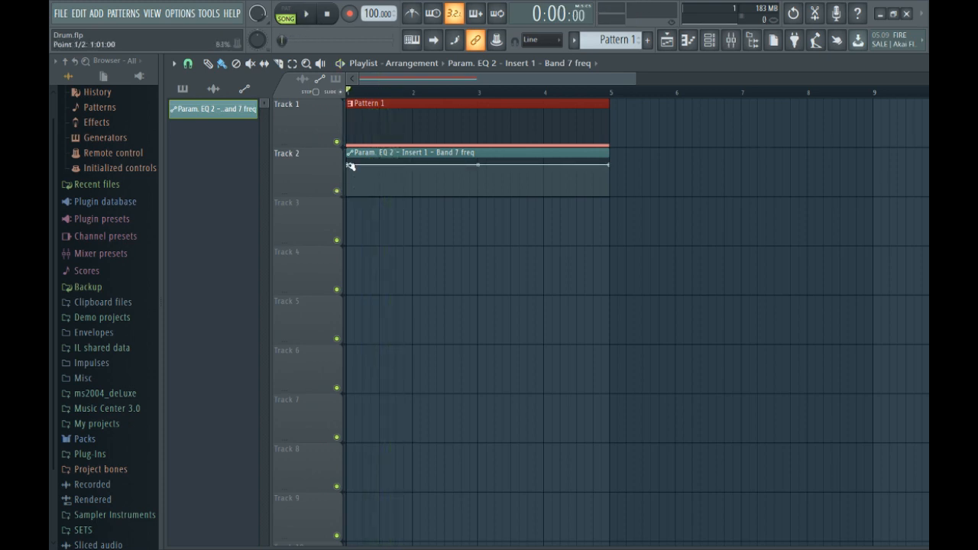
# Step: Lower the start point of the band 7 frequency automation clip to make a rising ramp, and play the sweep
pyautogui.moveTo(350, 166)
pyautogui.mouseDown()
pyautogui.moveTo(354, 201)
pyautogui.moveTo(348, 184)
pyautogui.mouseUp()
pyautogui.press('space')
pyautogui.press('space')
pyautogui.press('space')
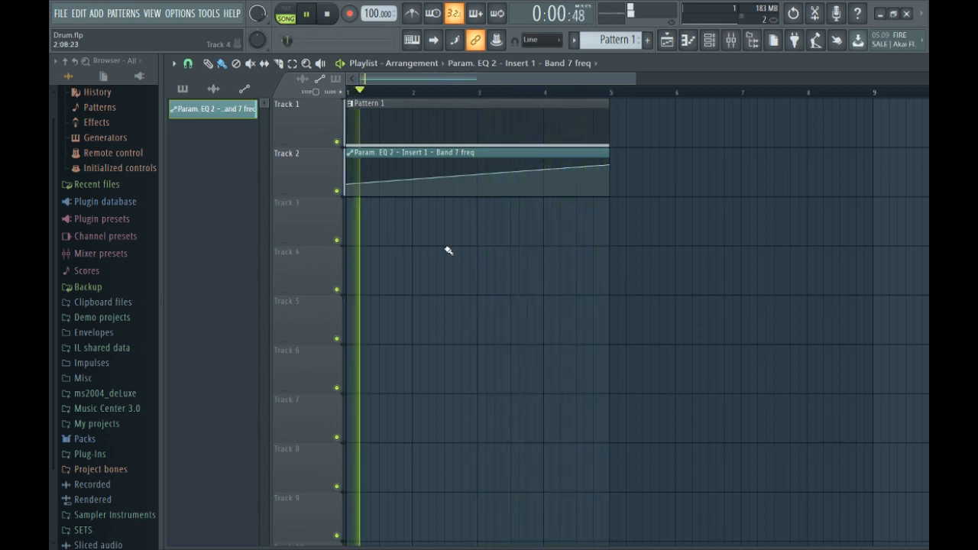
pyautogui.press('space')
# Step: Enable the LFO in the settings of the band 7 frequency automation clip
pyautogui.doubleClick(447, 153)
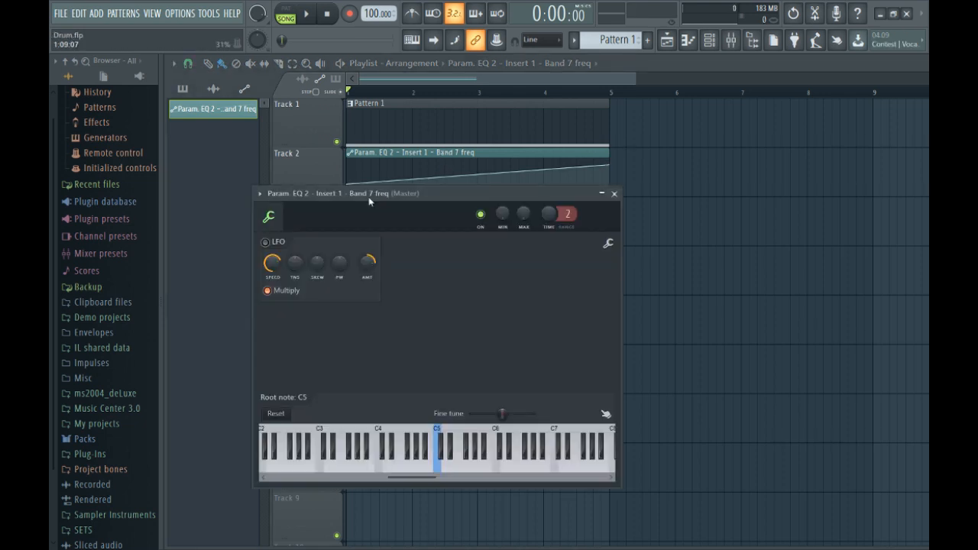
pyautogui.click(266, 242)
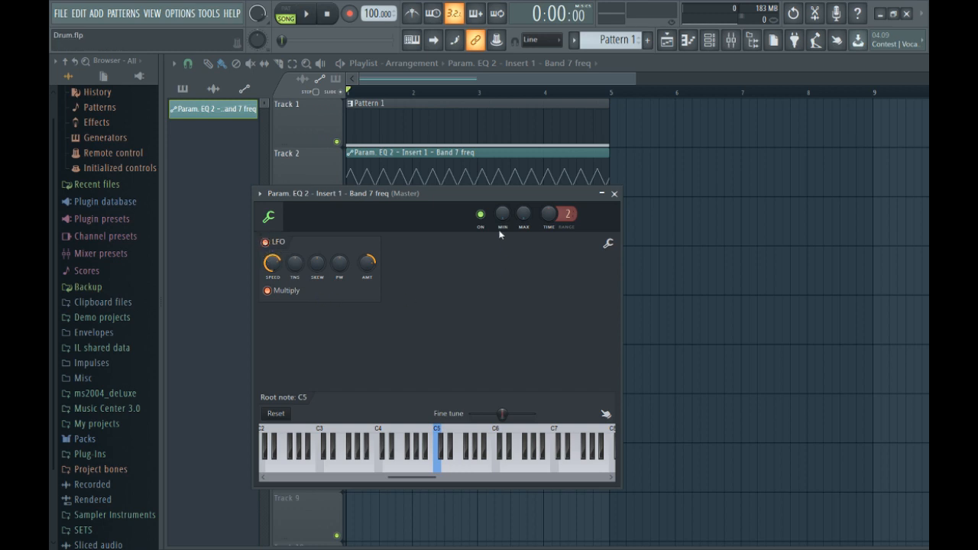
# Step: Create an automation clip for the LFO speed of the band 7 frequency clip and close its settings window
pyautogui.moveTo(474, 195); pyautogui.dragTo(546, 251)
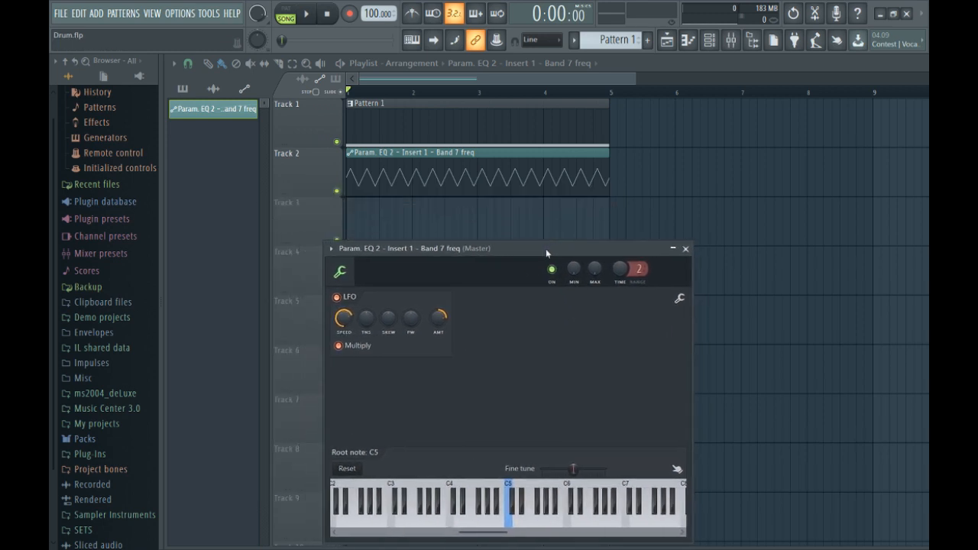
pyautogui.rightClick(342, 321)
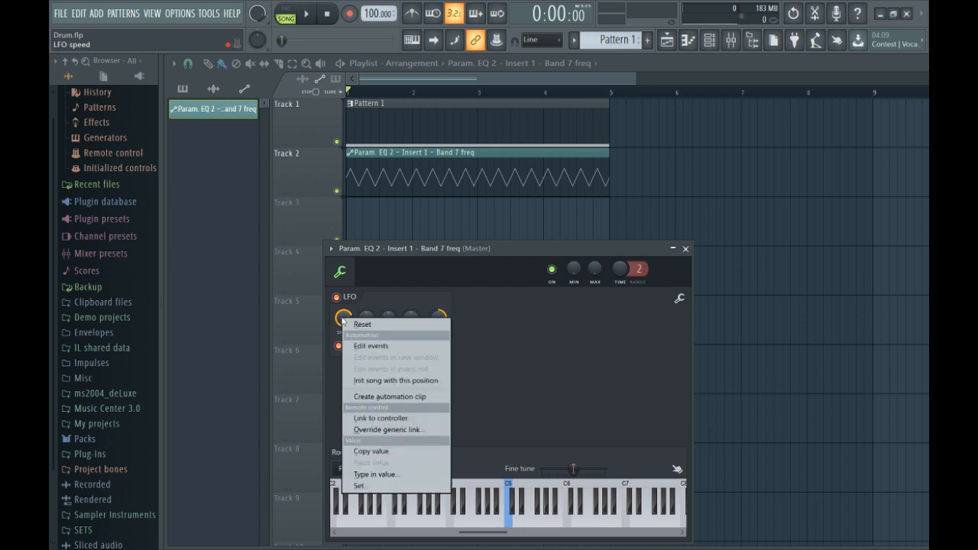
pyautogui.click(387, 397)
pyautogui.click(685, 248)
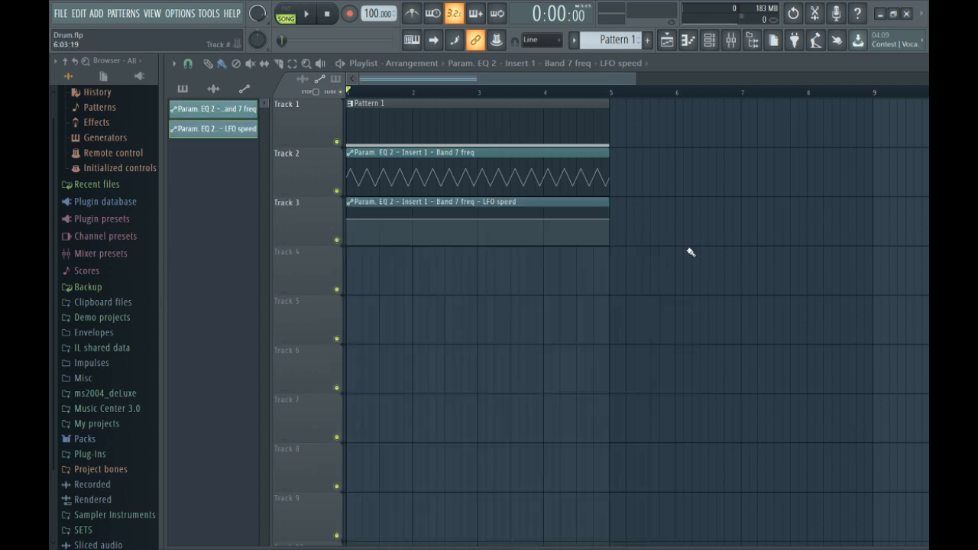
# Step: Shape the start of the LFO speed clip with a dip, a peak at 1:09:00 and a second dip of about 29% at 1:13:00
pyautogui.scroll(3, 449, 97)
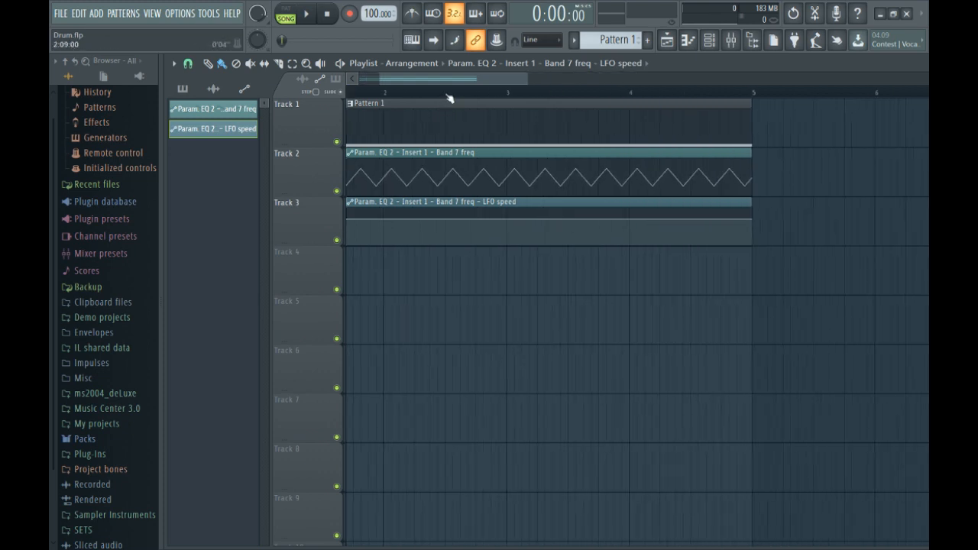
pyautogui.moveTo(440, 80); pyautogui.dragTo(356, 80)
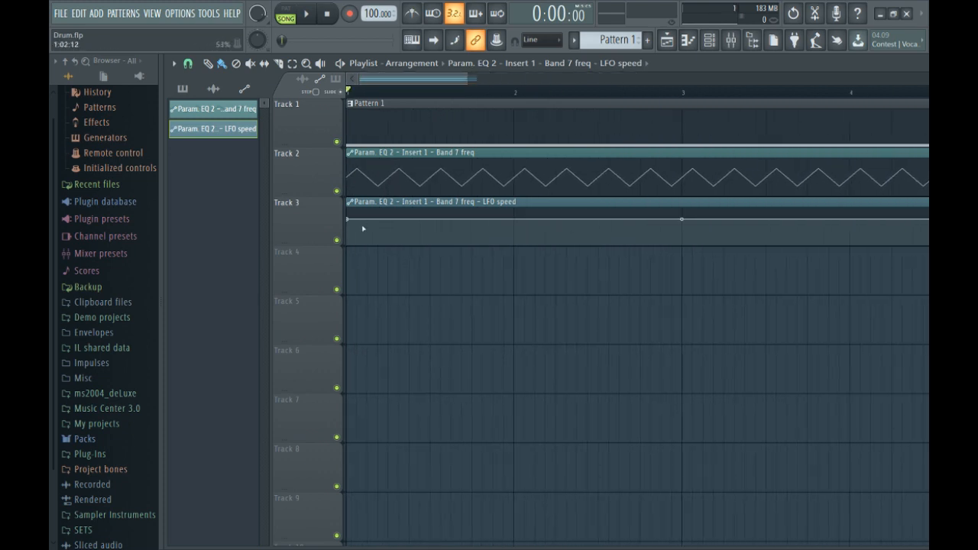
pyautogui.rightClick(429, 219)
pyautogui.moveTo(430, 220); pyautogui.dragTo(469, 210)
pyautogui.rightClick(475, 229)
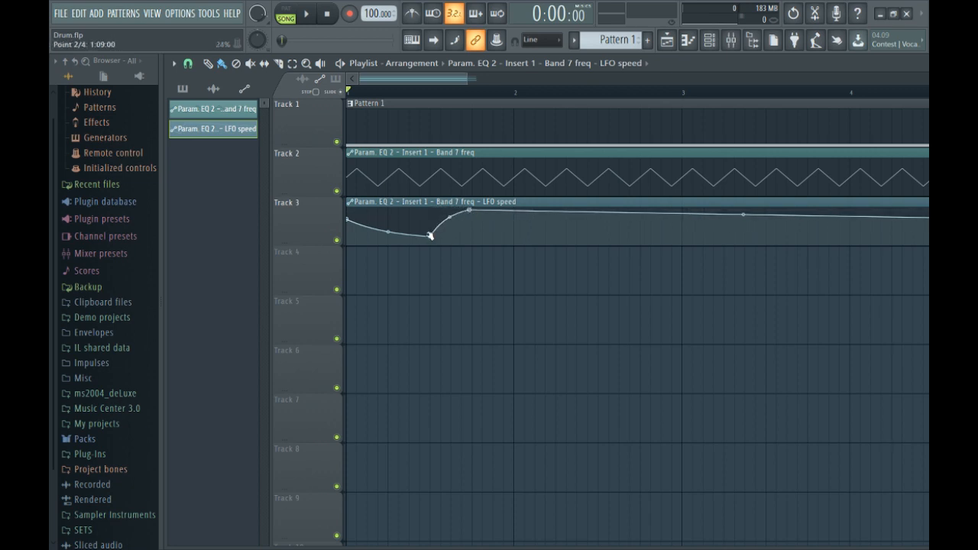
pyautogui.moveTo(431, 239); pyautogui.dragTo(392, 238)
pyautogui.moveTo(473, 216); pyautogui.dragTo(473, 235)
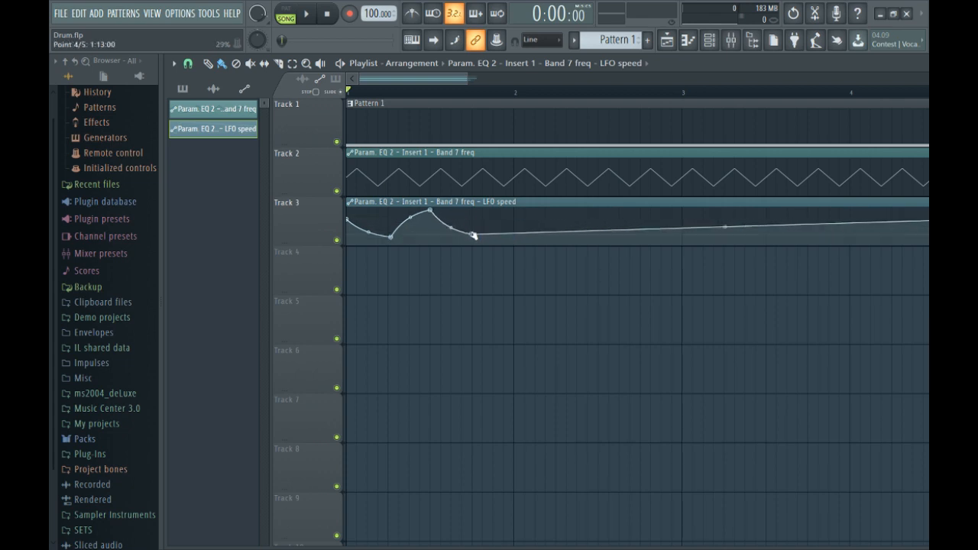
# Step: Add a high point of about 88% at 2:05:00 to the LFO speed clip and play the result briefly
pyautogui.moveTo(554, 237); pyautogui.dragTo(556, 214)
pyautogui.press('space')
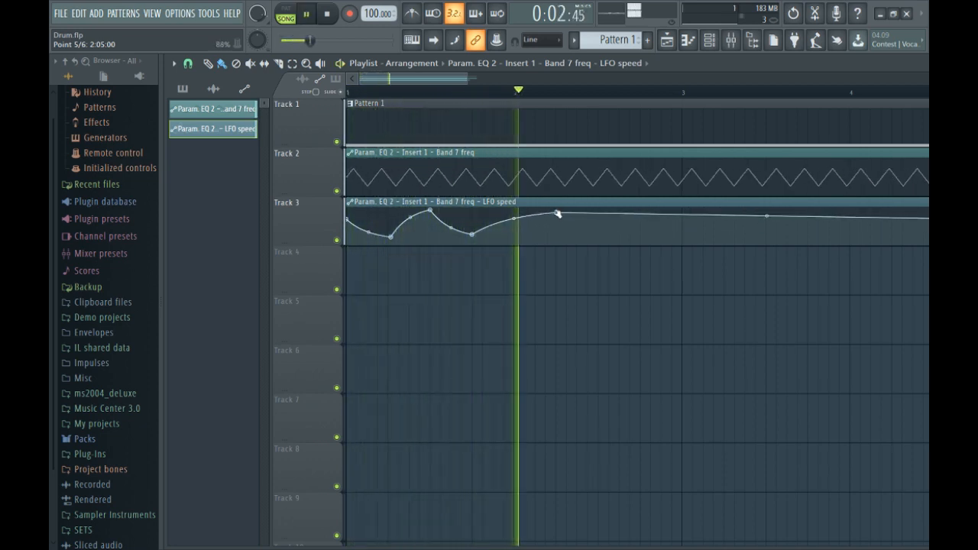
pyautogui.press('space')
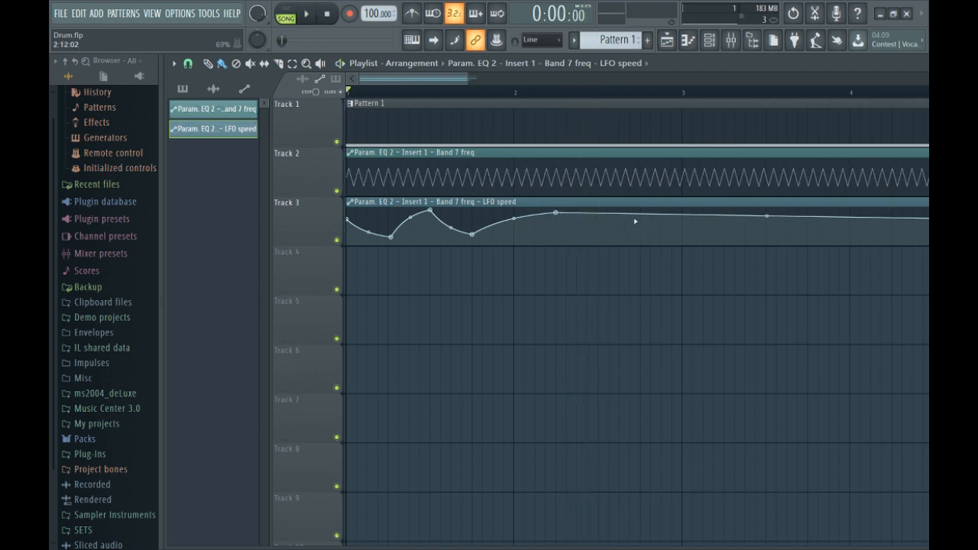
# Step: Add a low point of about 28% at 3:01:00 to the LFO speed clip and play the arrangement
pyautogui.click(682, 215)
pyautogui.moveTo(682, 215); pyautogui.dragTo(683, 236)
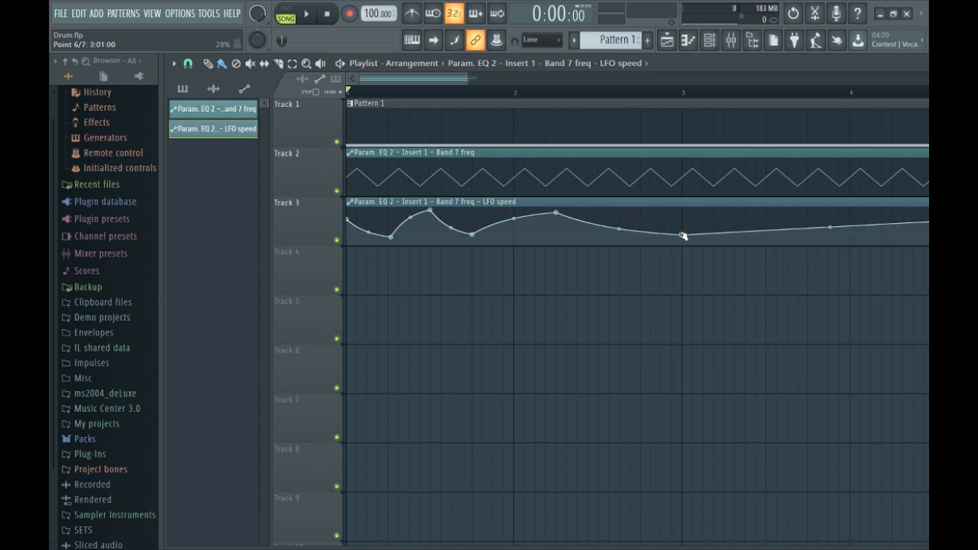
pyautogui.press('space')
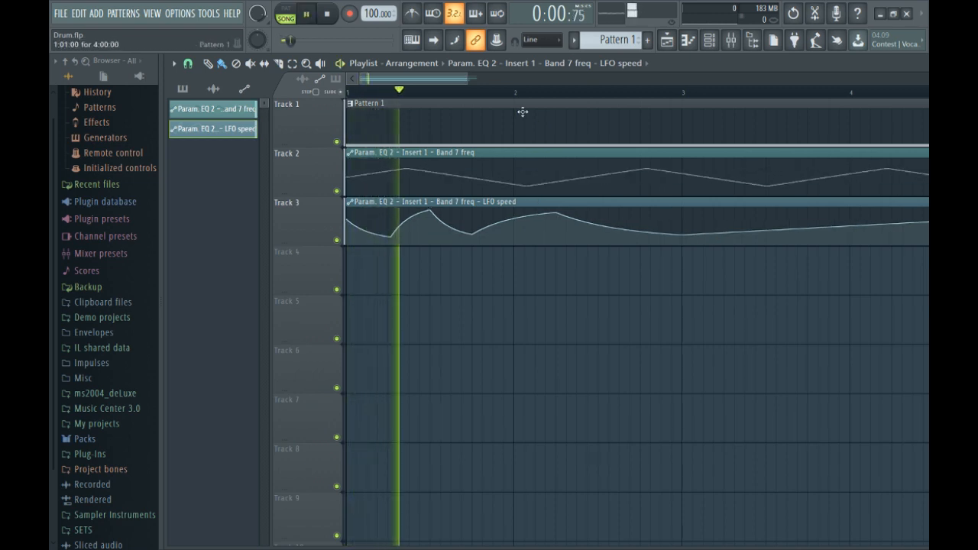
pyautogui.scroll(-2, 500, 94)
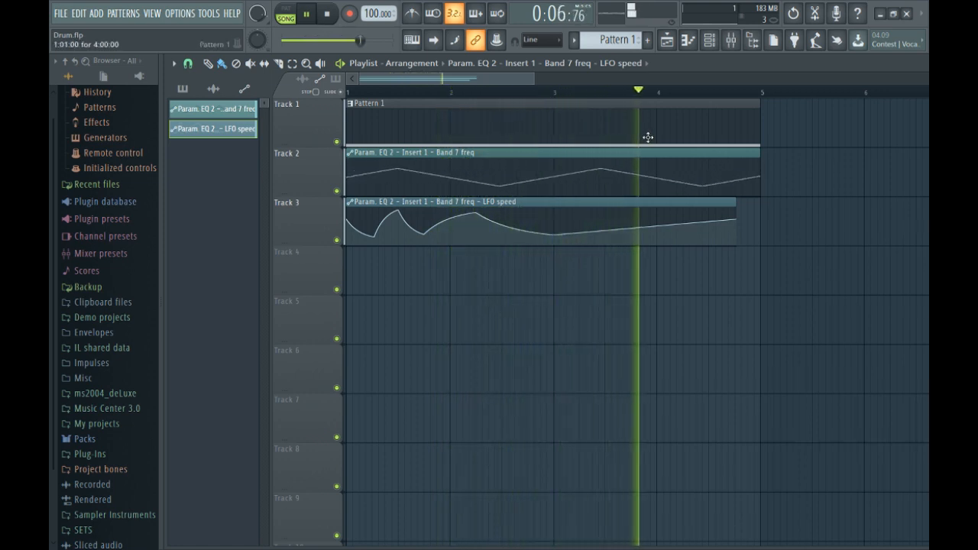
pyautogui.press('space')
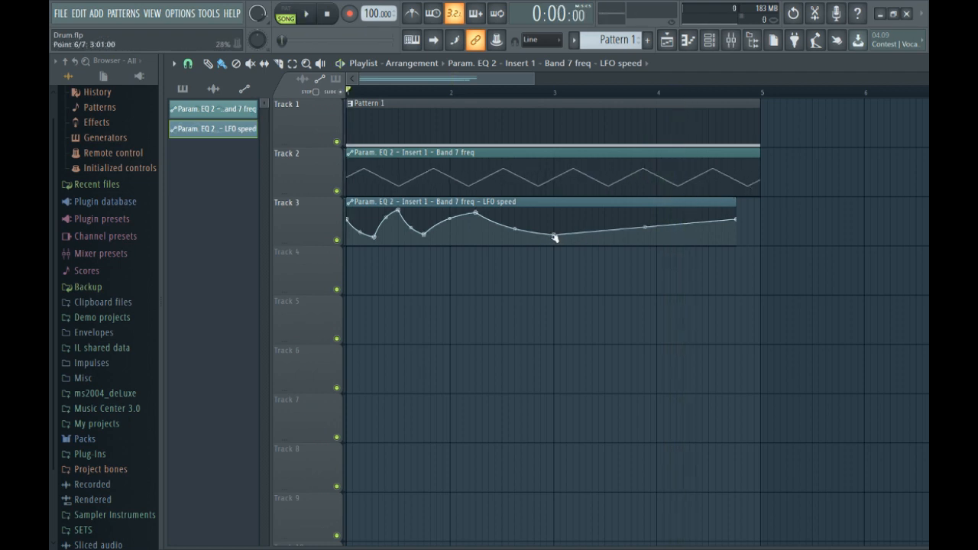
# Step: Move the LFO speed clip's last low point to 2:09:00, extend the clip and its end point to bar 5 at 100%, and play it
pyautogui.moveTo(556, 237); pyautogui.dragTo(502, 235)
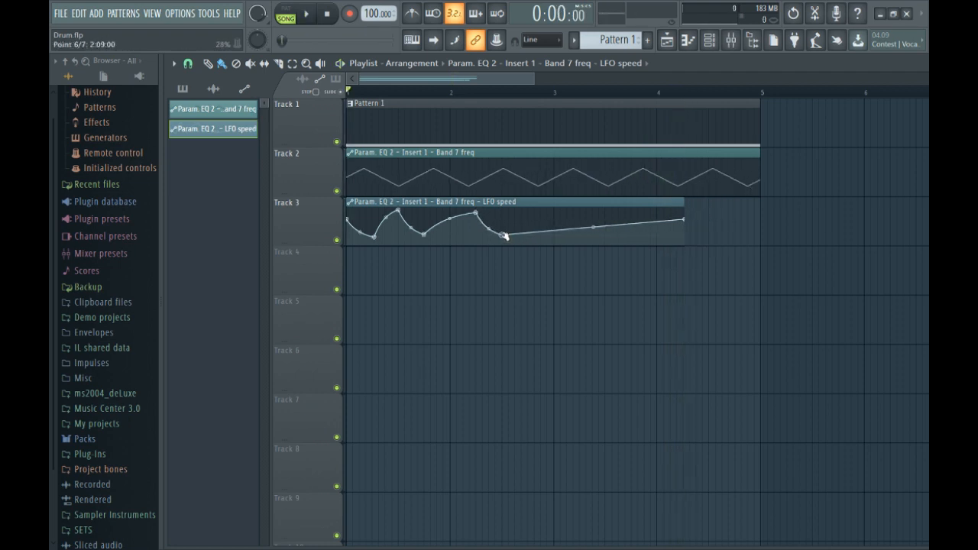
pyautogui.moveTo(684, 203); pyautogui.dragTo(762, 203)
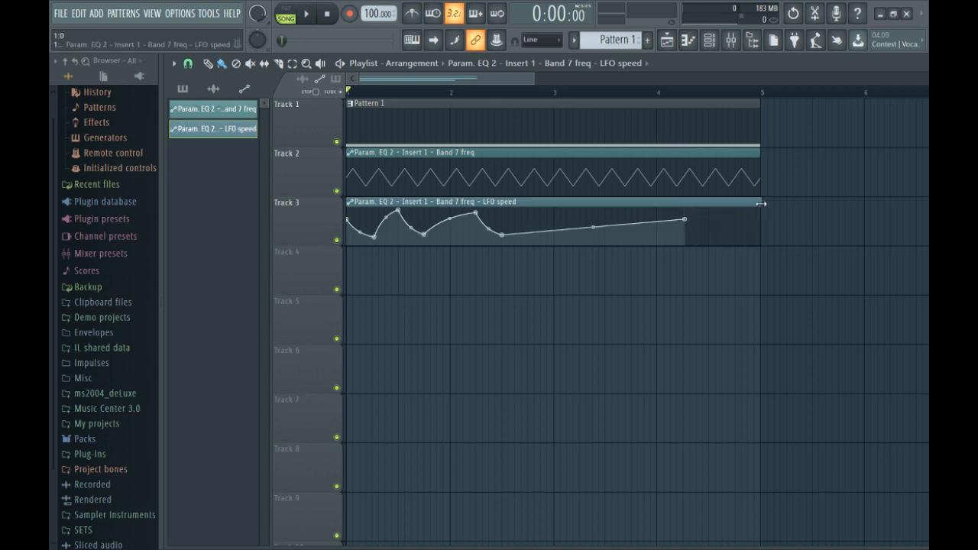
pyautogui.moveTo(685, 220); pyautogui.dragTo(761, 208)
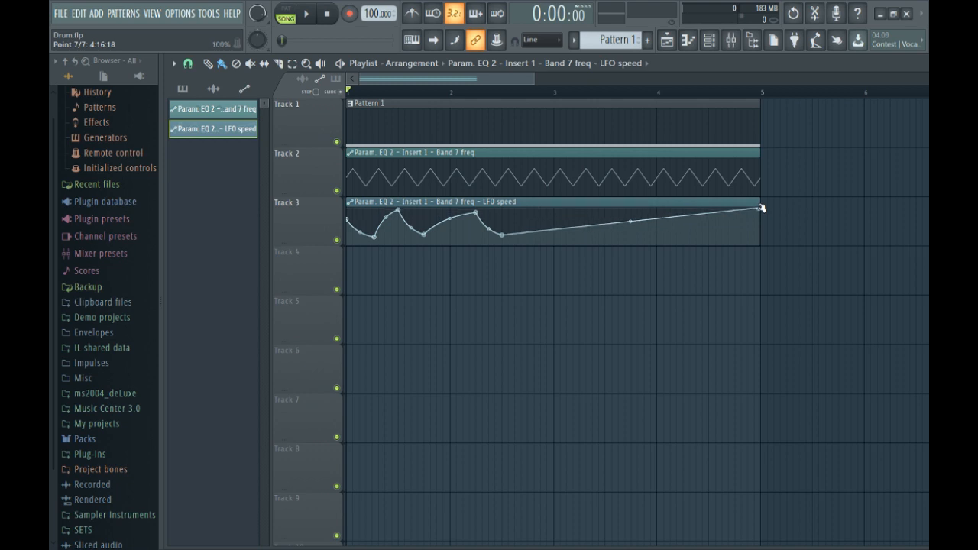
pyautogui.press('space')
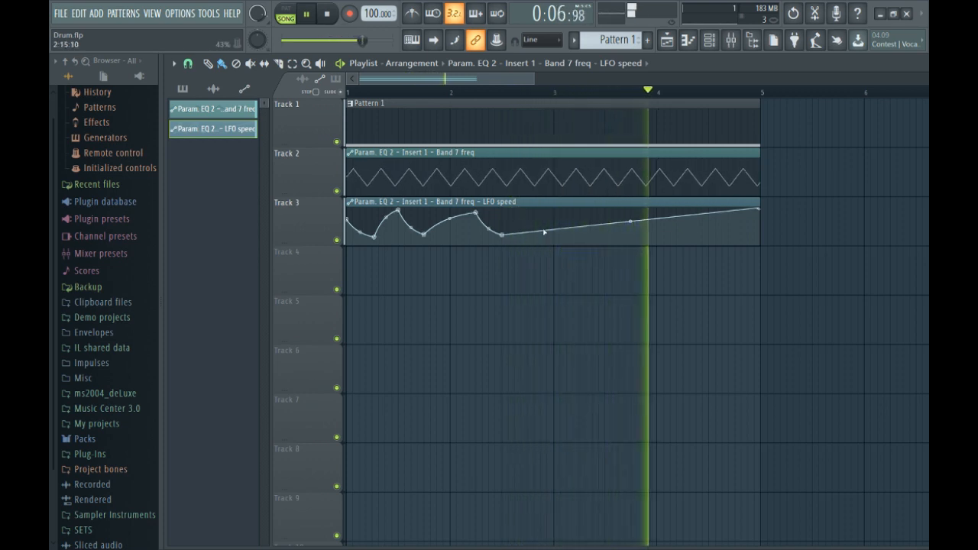
pyautogui.press('space')
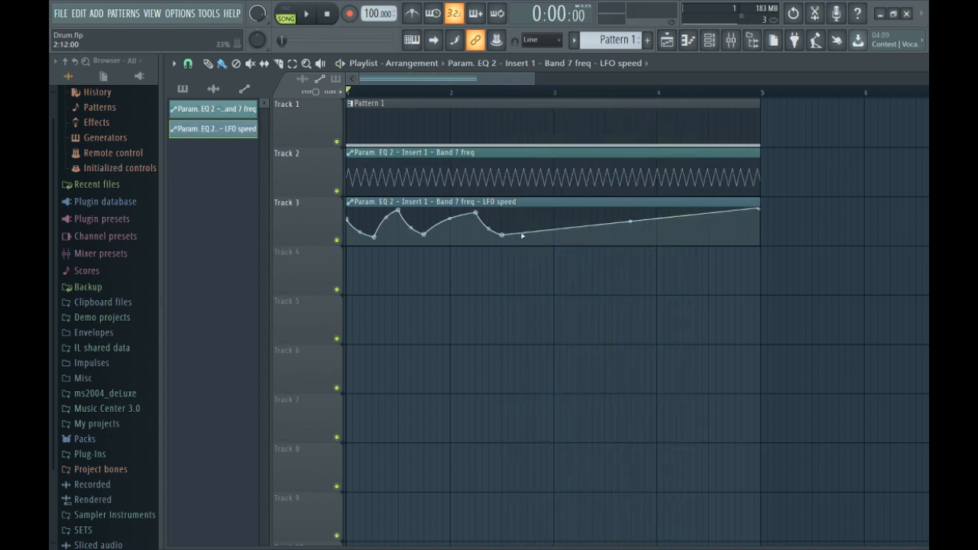
# Step: Add a point of about 64% at 2:11:00 right after the last dip in the LFO speed clip and play the arrangement through
pyautogui.moveTo(515, 236); pyautogui.dragTo(516, 221)
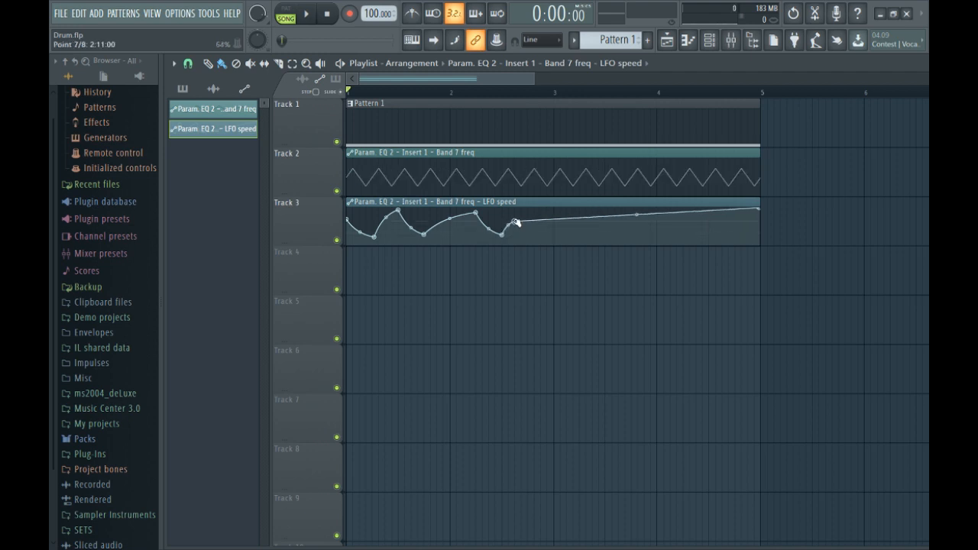
pyautogui.press('space')
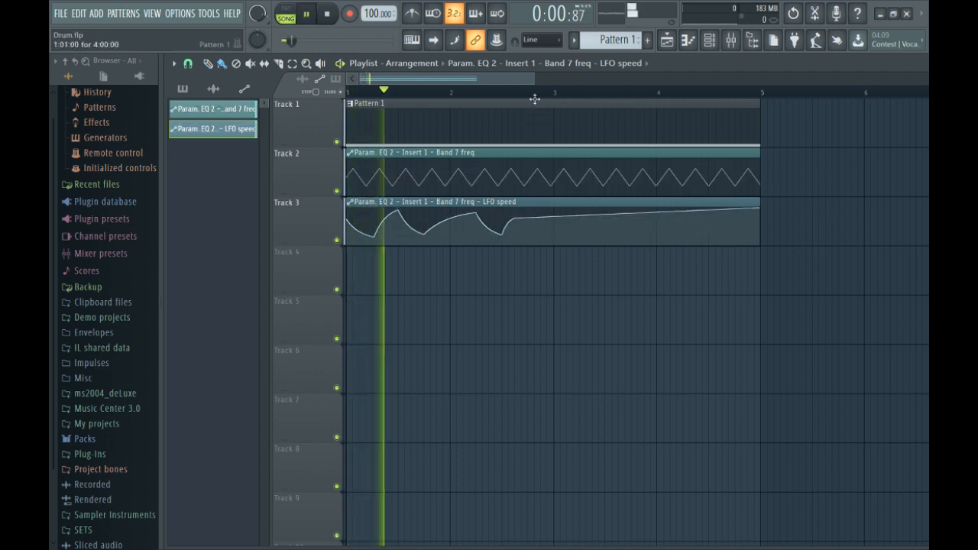
pyautogui.scroll(2, 528, 99)
pyautogui.moveTo(438, 81); pyautogui.dragTo(407, 82)
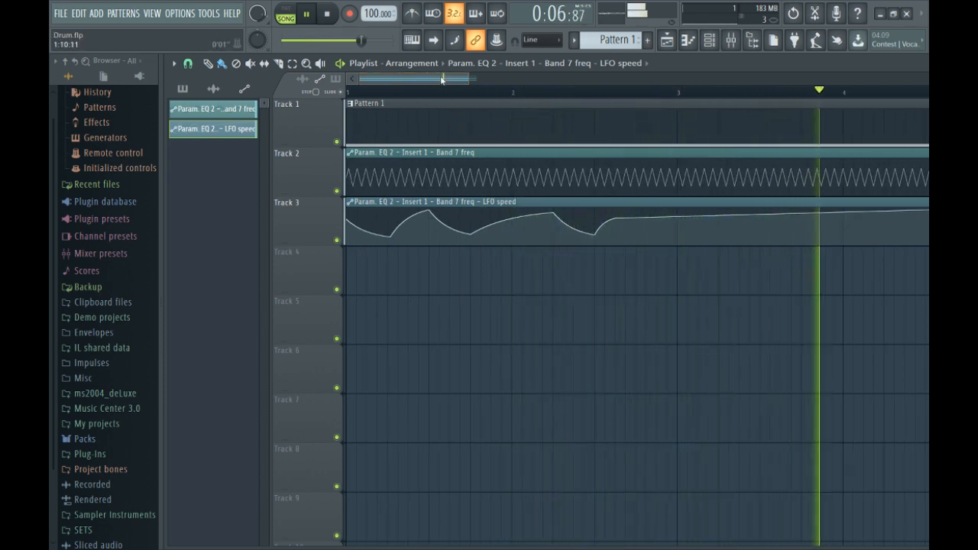
pyautogui.moveTo(442, 80); pyautogui.dragTo(490, 80)
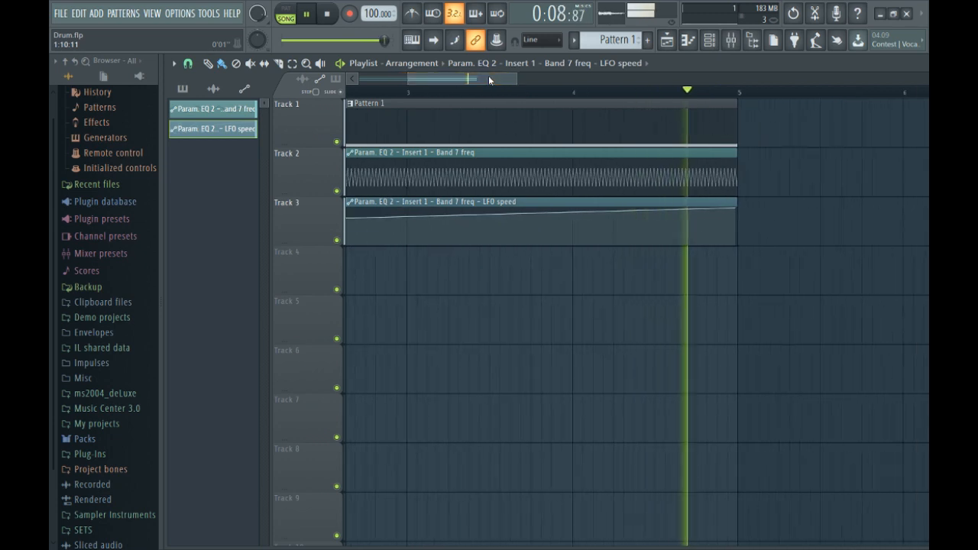
pyautogui.moveTo(476, 80); pyautogui.dragTo(377, 80)
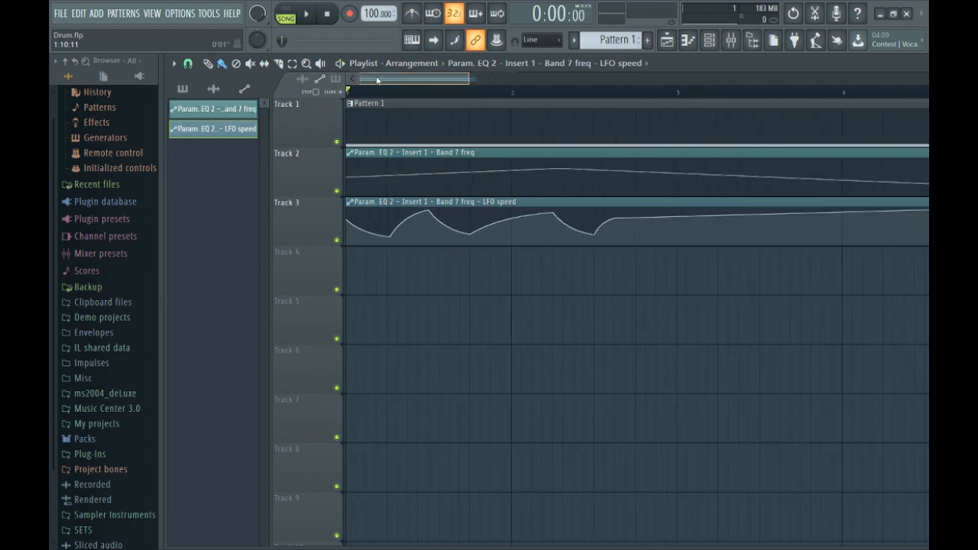
pyautogui.scroll(-3, 439, 100)
pyautogui.scroll(3, 441, 103)
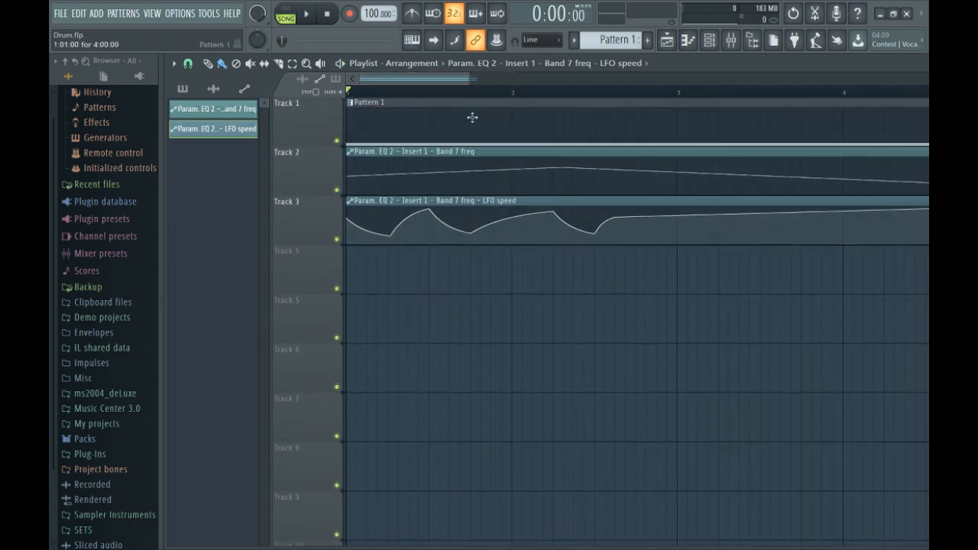
pyautogui.scroll(-2, 476, 100)
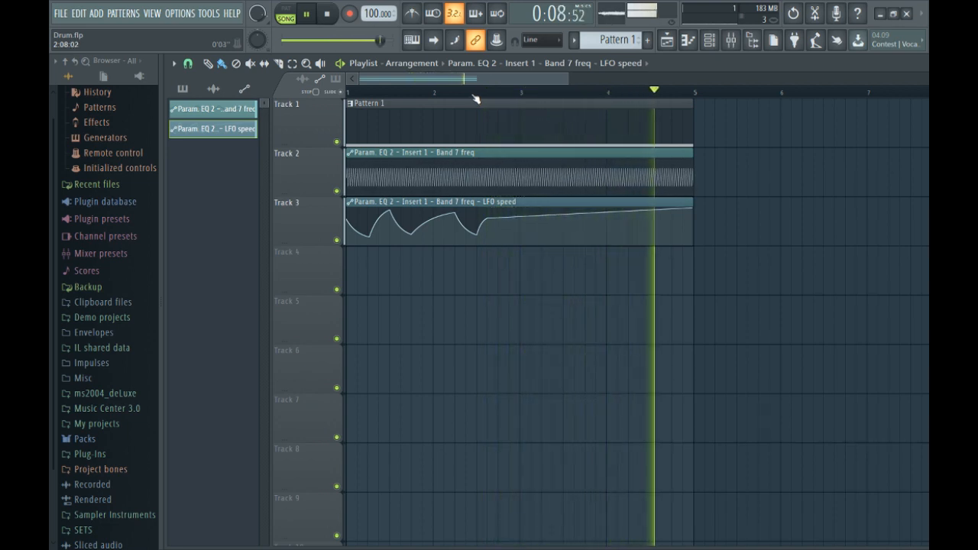
pyautogui.press('space')
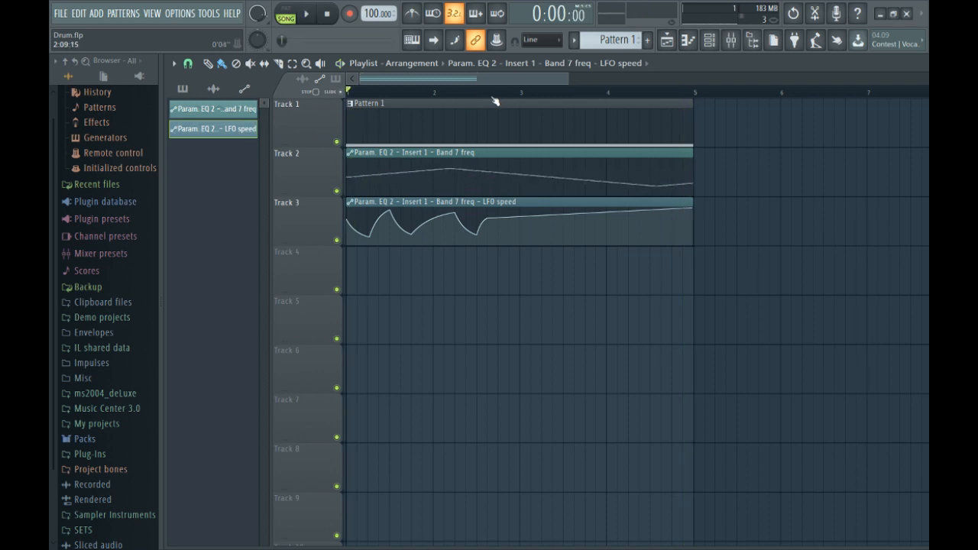
# Step: Select the pattern and both automation clips in the playlist and show the mixer with the record-armed Insert 1
pyautogui.click(730, 39)
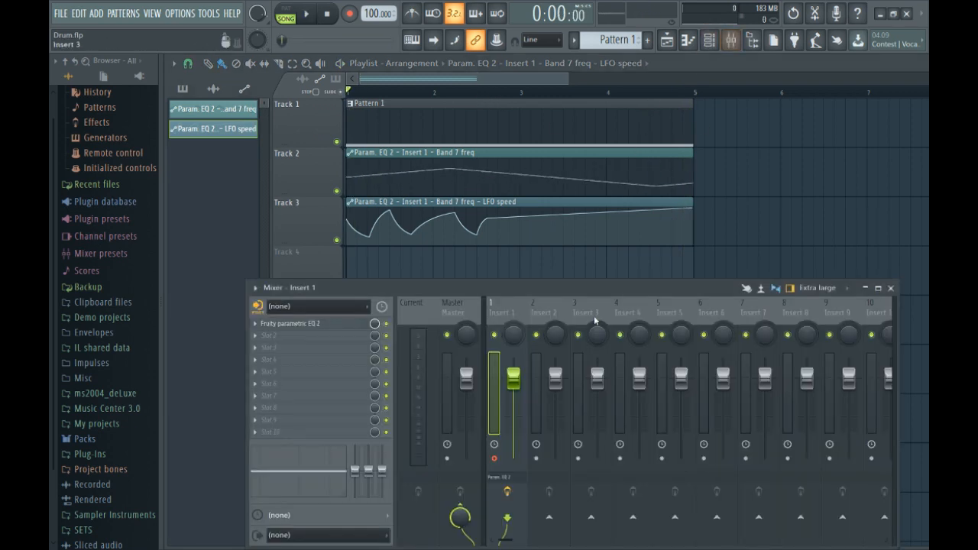
pyautogui.moveTo(580, 288); pyautogui.dragTo(580, 281)
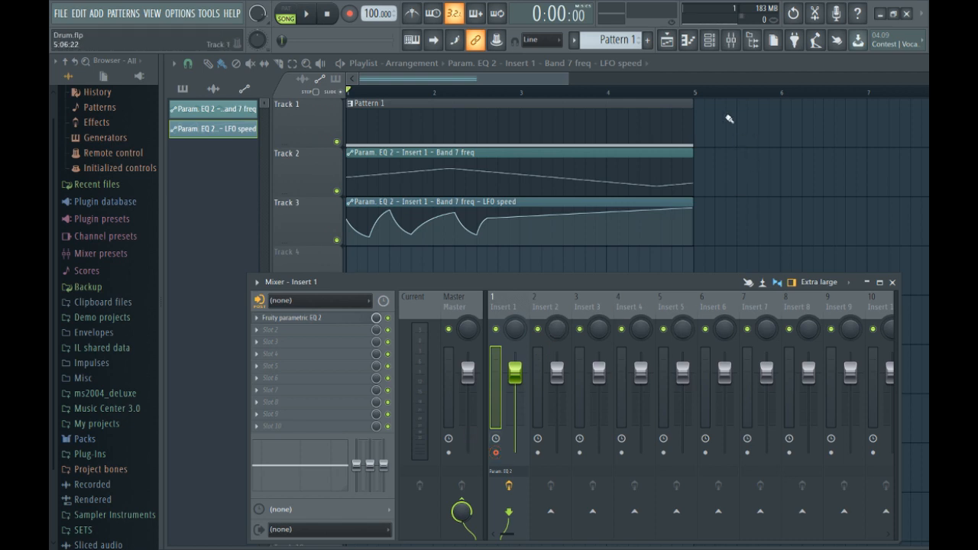
pyautogui.moveTo(719, 113); pyautogui.dragTo(350, 246)
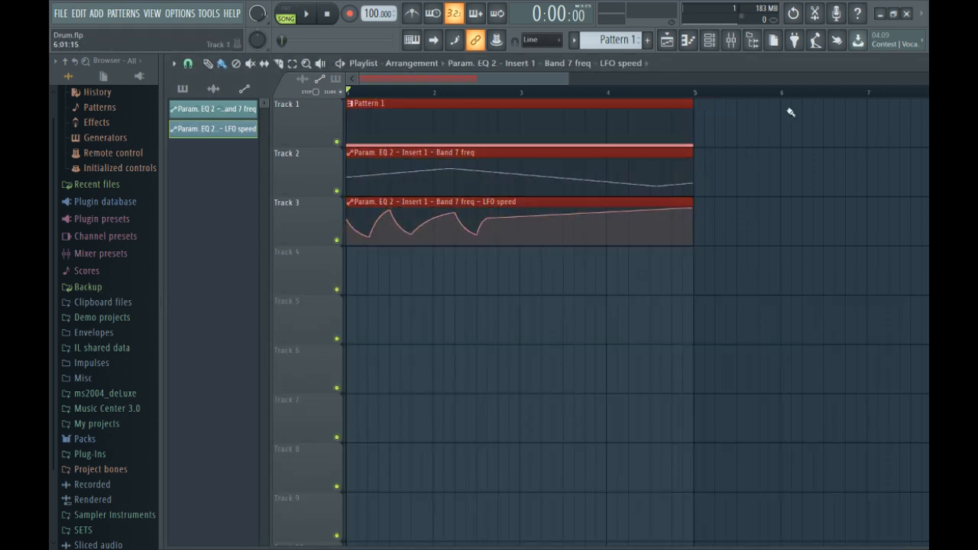
pyautogui.click(730, 43)
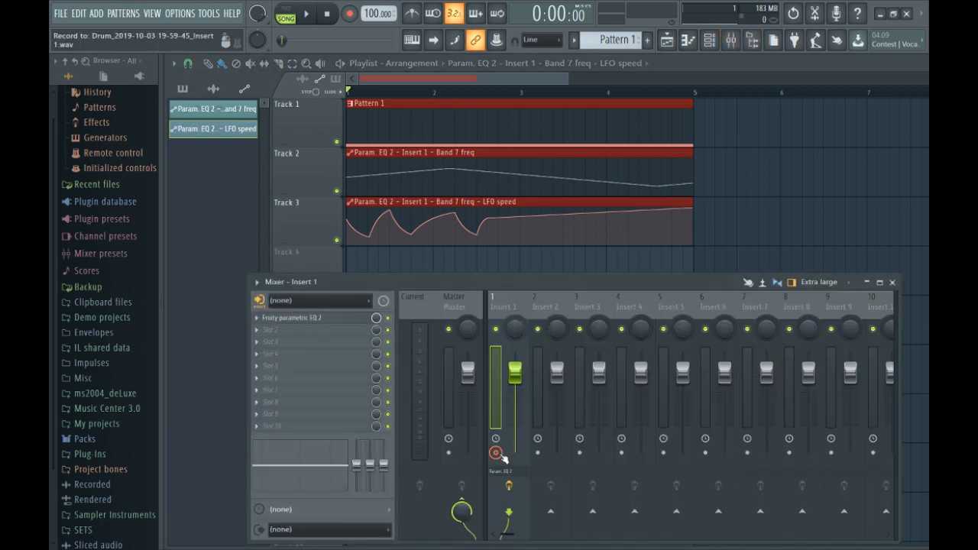
# Step: Render the armed Insert 1 track to a WAV file in full song mode at 32Bit float stereo, and close the mixer
pyautogui.click(261, 285)
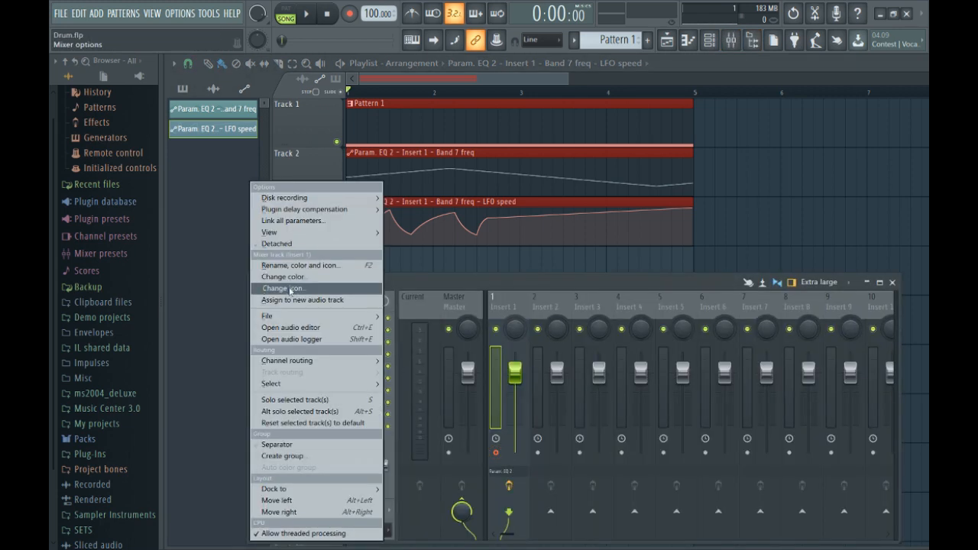
pyautogui.moveTo(333, 200)
pyautogui.click(413, 199)
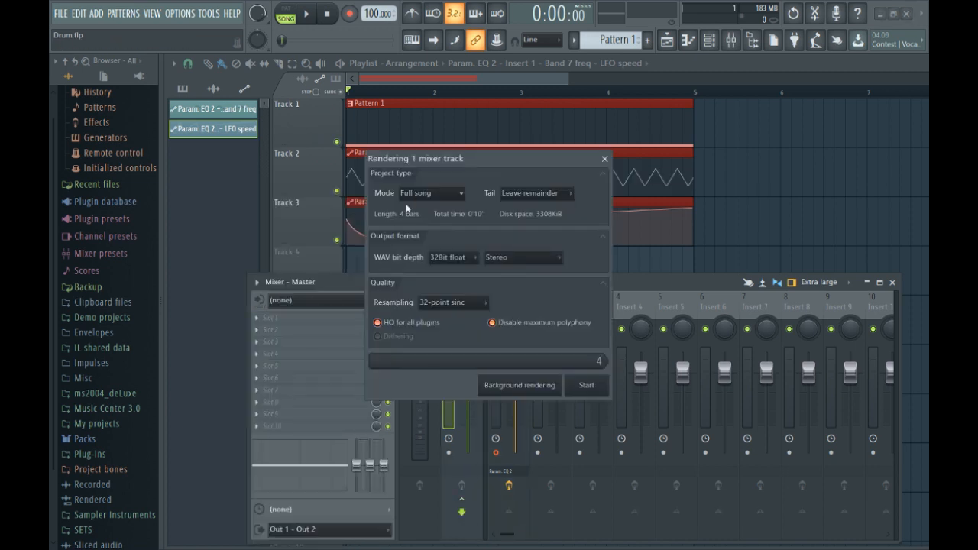
pyautogui.click(583, 385)
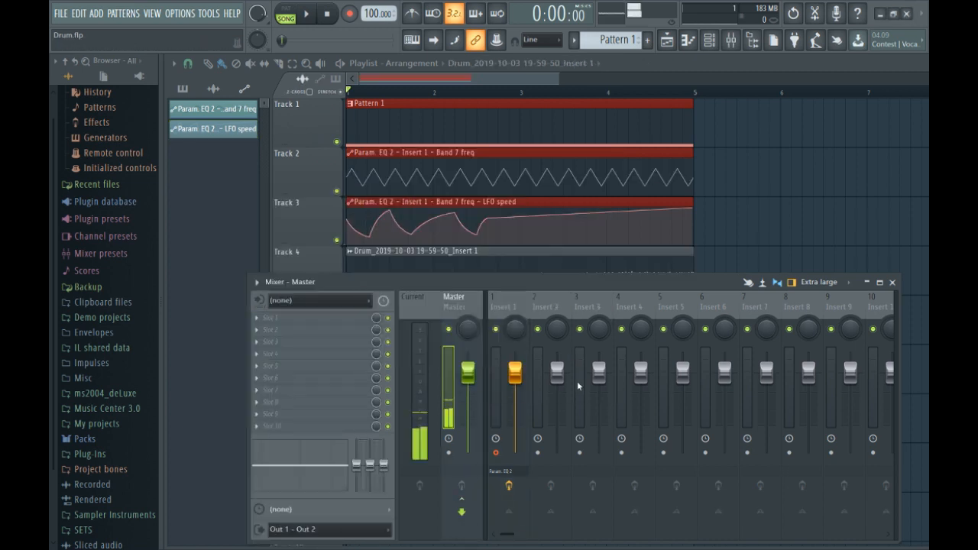
pyautogui.click(891, 283)
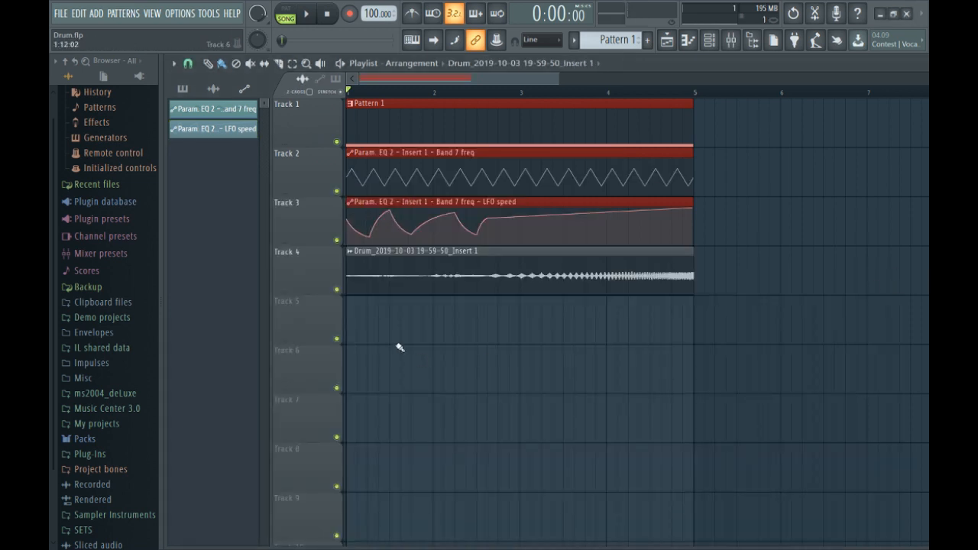
# Step: Solo Track 4 and play the rendered Insert 1 audio clip
pyautogui.rightClick(339, 291)
pyautogui.press('space')
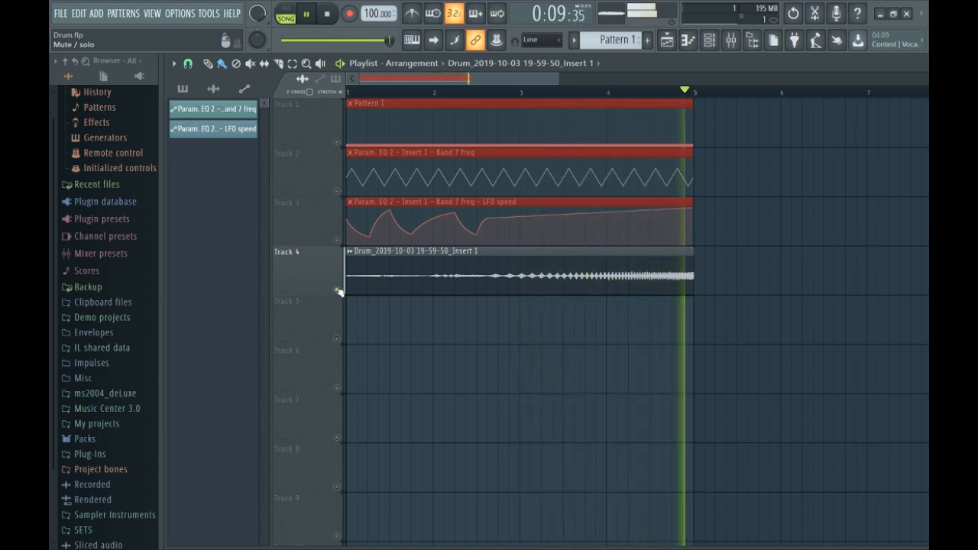
# Step: Raise the sample start offset of the rendered Insert 1 audio clip to cut off its beginning, and stop playback
pyautogui.press('space')
pyautogui.doubleClick(459, 268)
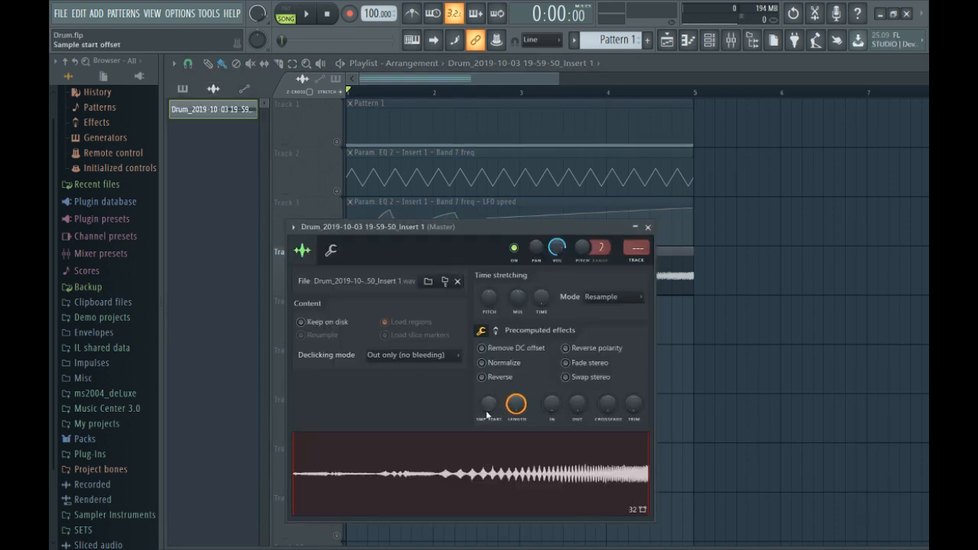
pyautogui.moveTo(489, 405); pyautogui.dragTo(489, 361)
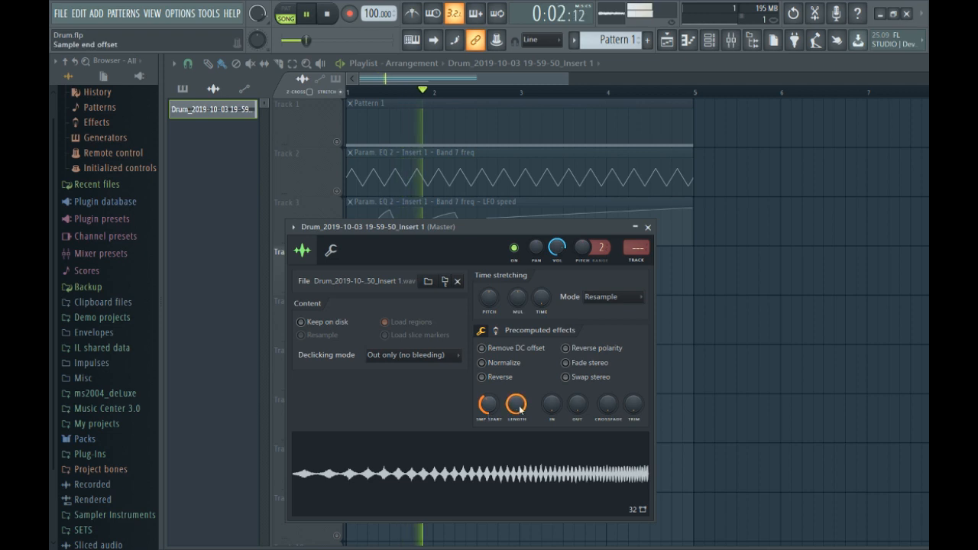
pyautogui.click(648, 227)
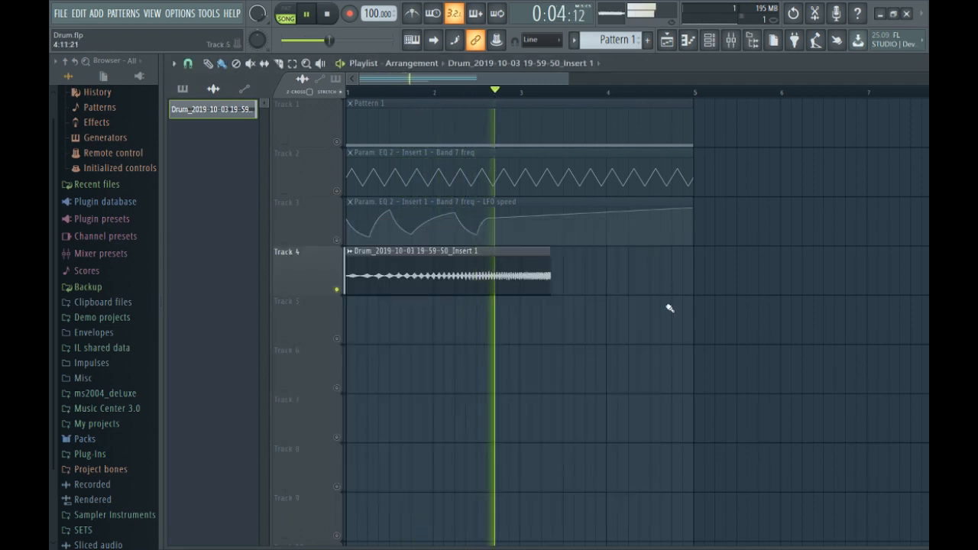
pyautogui.press('space')
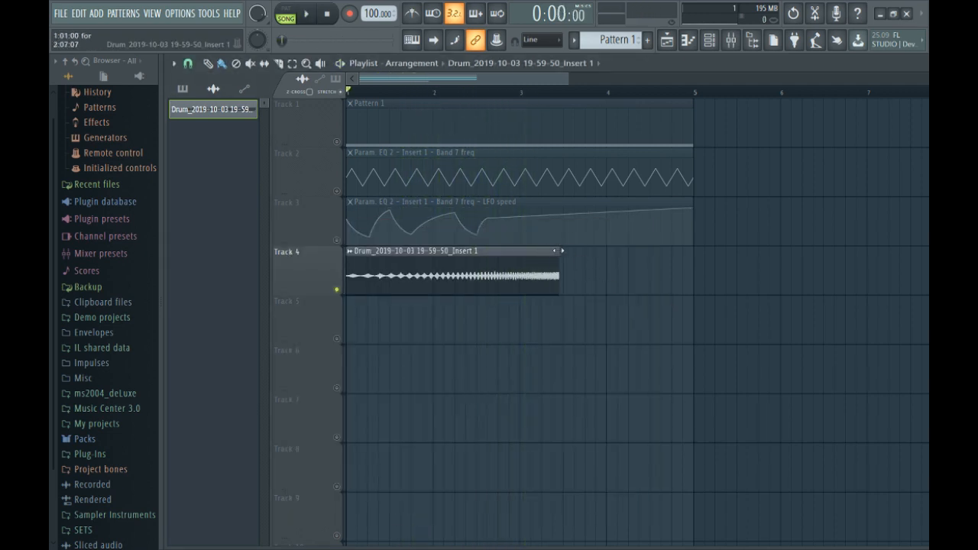
# Step: Stretch the shortened audio clip on Track 4 so it ends at bar 5, and play it back
pyautogui.moveTo(558, 250); pyautogui.dragTo(678, 250)
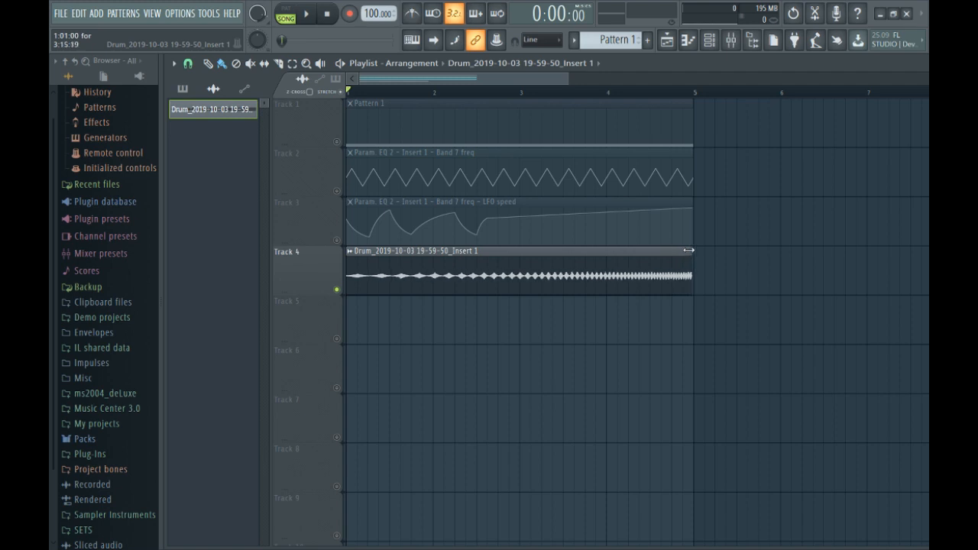
pyautogui.press('space')
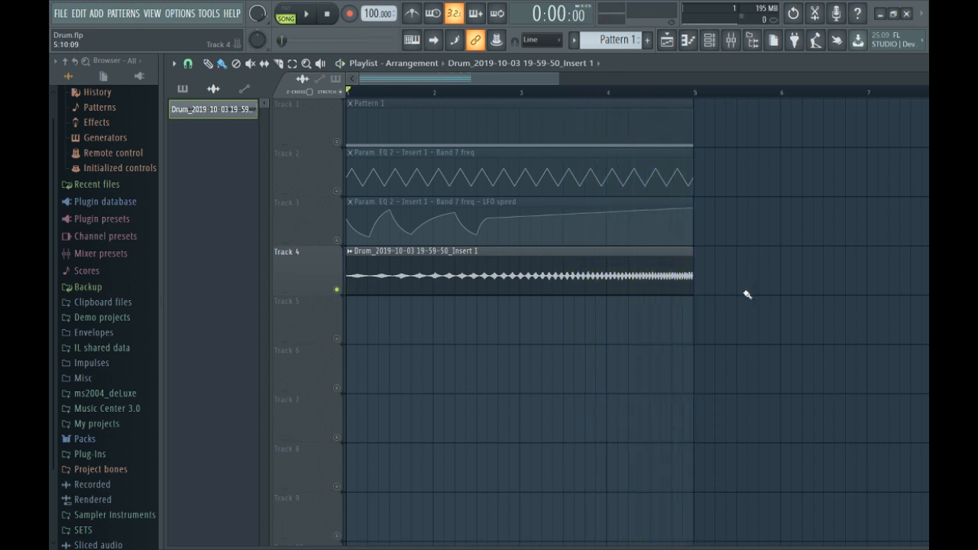
pyautogui.press('space')
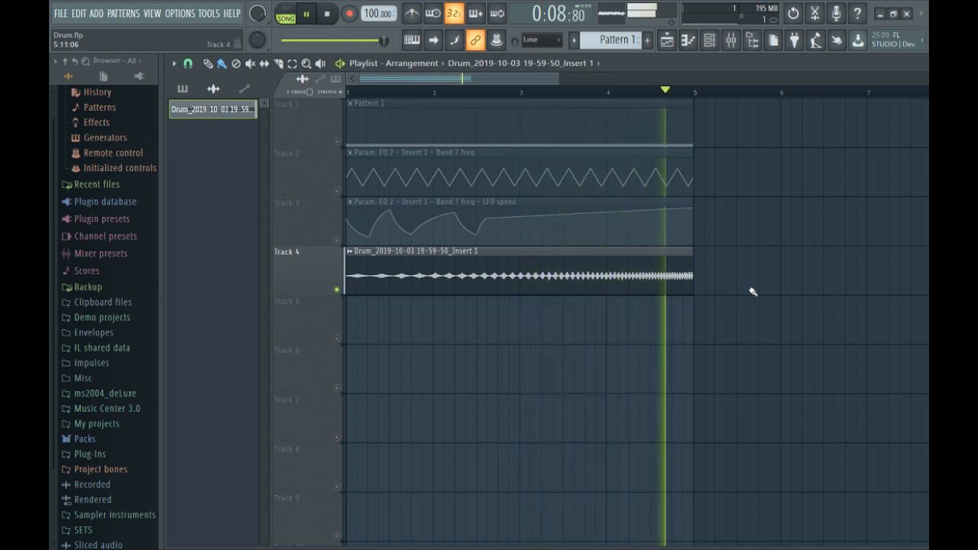
pyautogui.press('space')
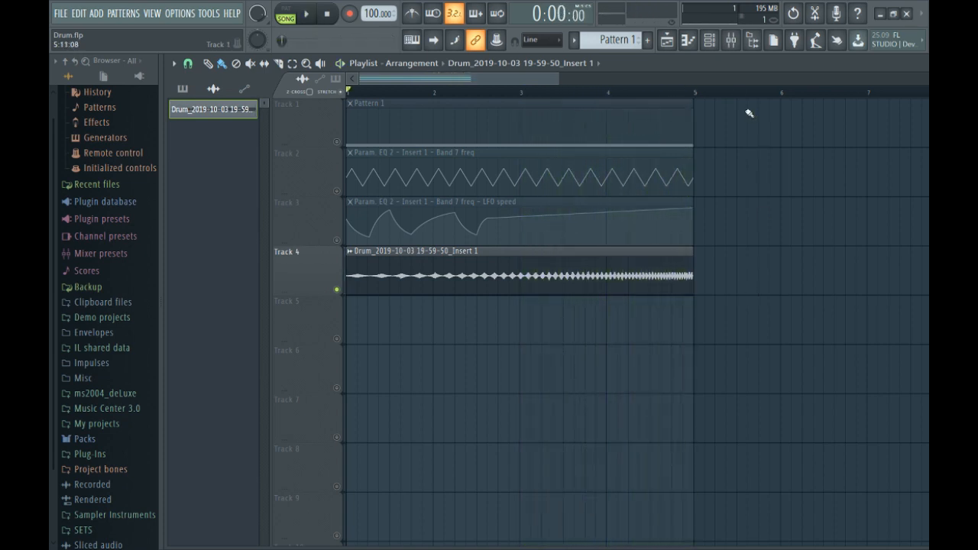
# Step: Route the rendered audio clip's channel to mixer track 4 and show the mixer
pyautogui.click(733, 43)
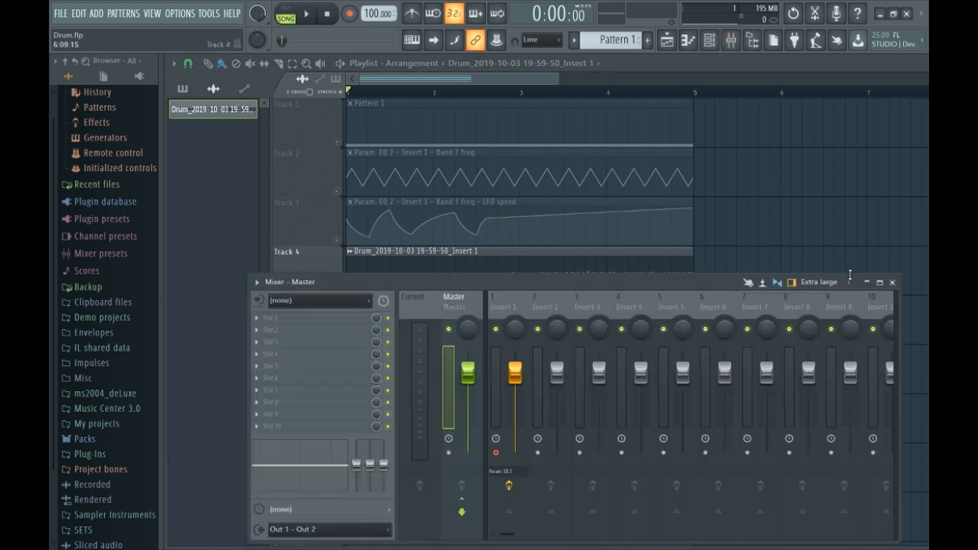
pyautogui.click(892, 282)
pyautogui.doubleClick(549, 254)
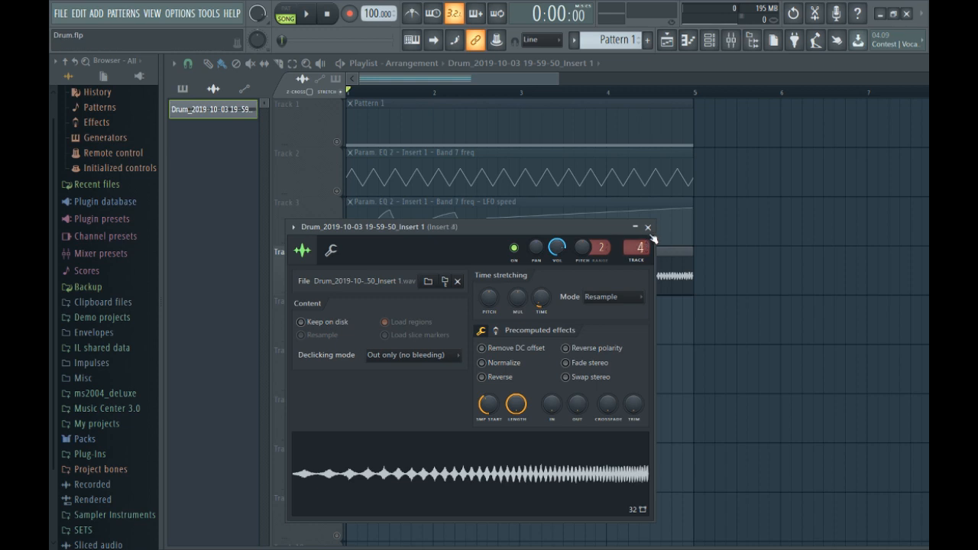
pyautogui.click(648, 228)
pyautogui.click(731, 43)
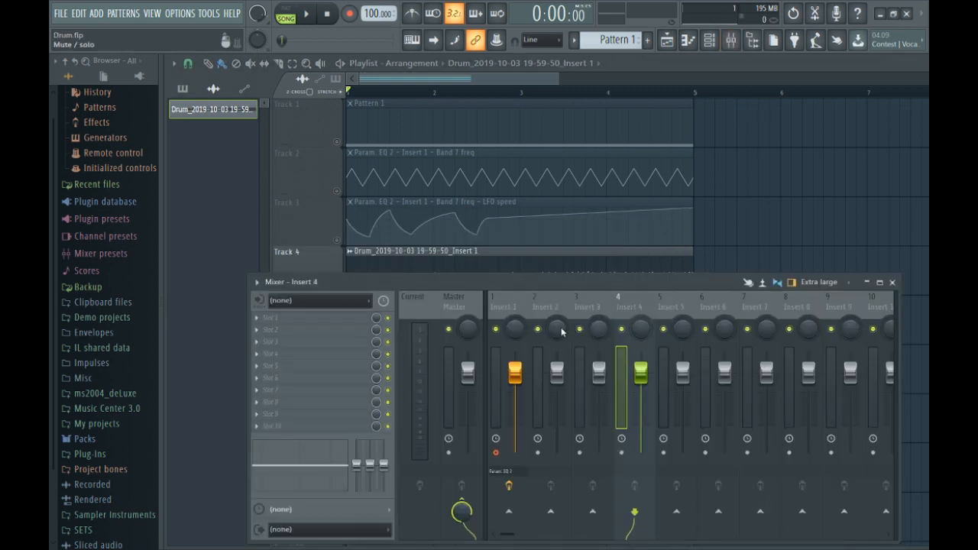
# Step: Add Fruity Parametric EQ 2 to the first effect slot of Insert 4
pyautogui.click(265, 322)
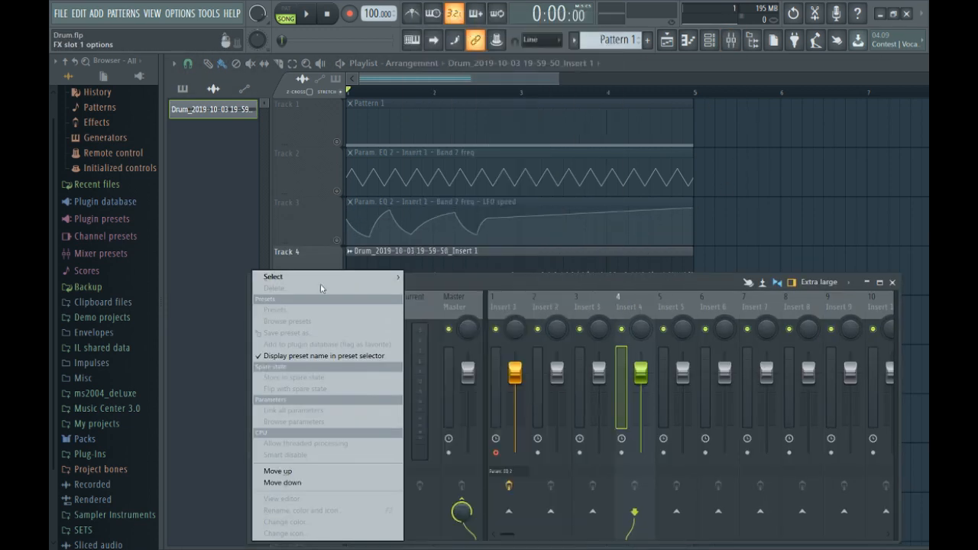
pyautogui.moveTo(323, 283)
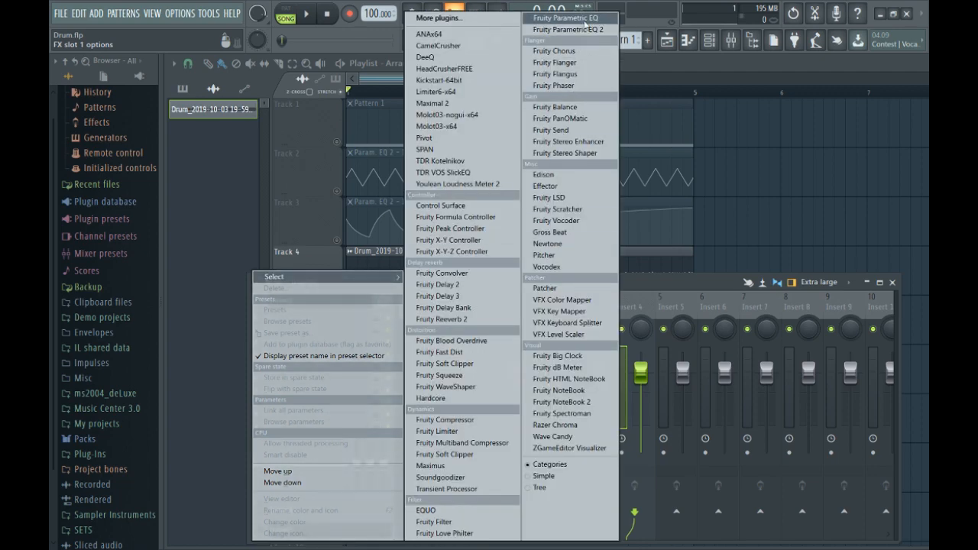
pyautogui.click(565, 29)
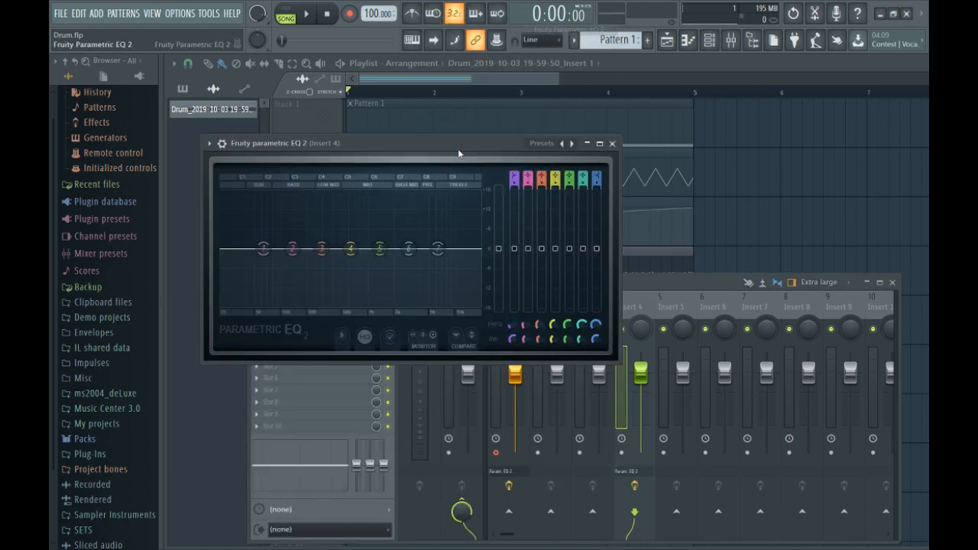
# Step: Audition the EQ presets Bass Pluck, Bass1 and Bass2 on the rendered clip
pyautogui.click(544, 146)
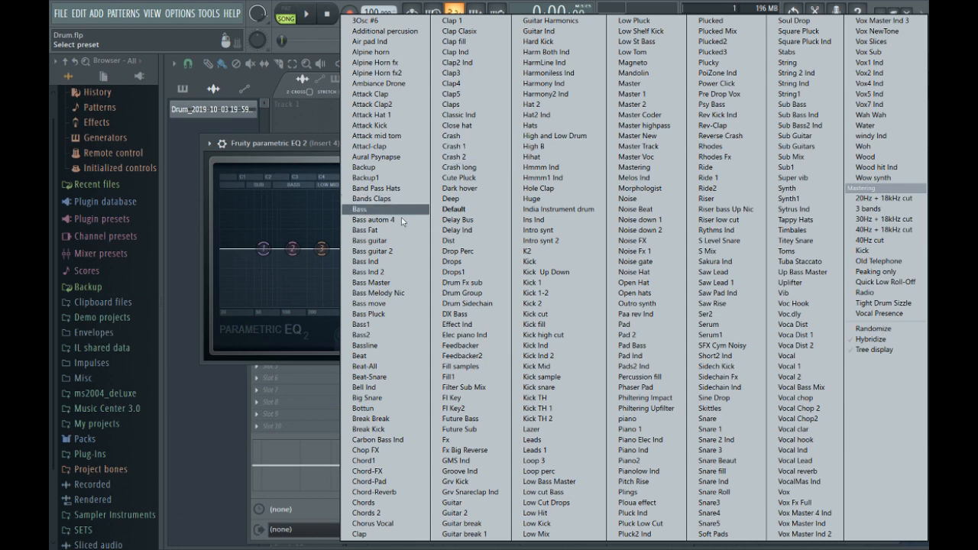
pyautogui.click(383, 316)
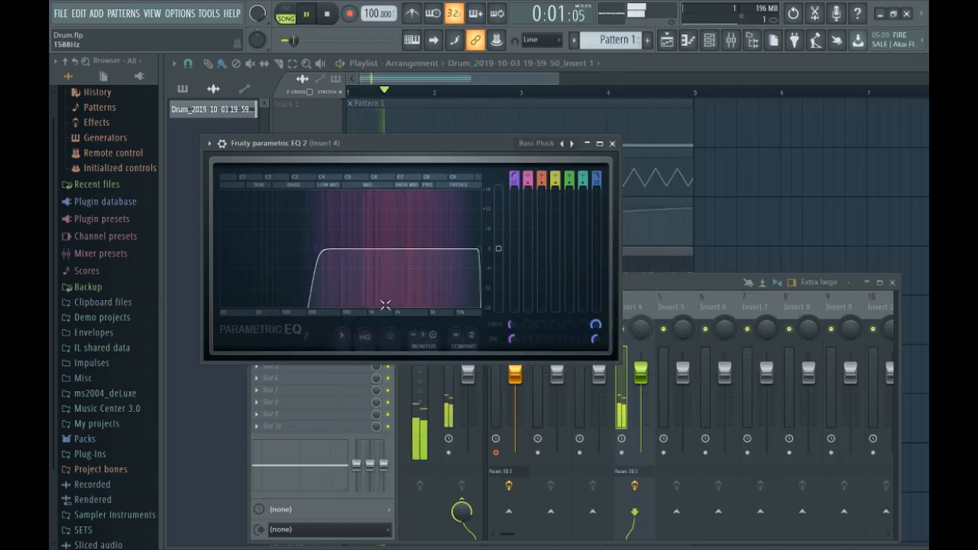
pyautogui.moveTo(467, 150); pyautogui.dragTo(361, 110)
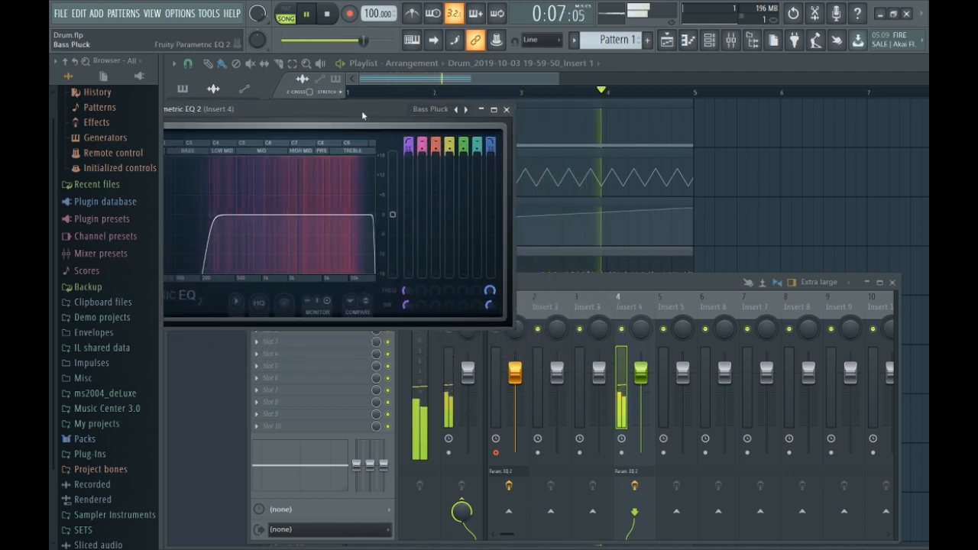
pyautogui.click(466, 110)
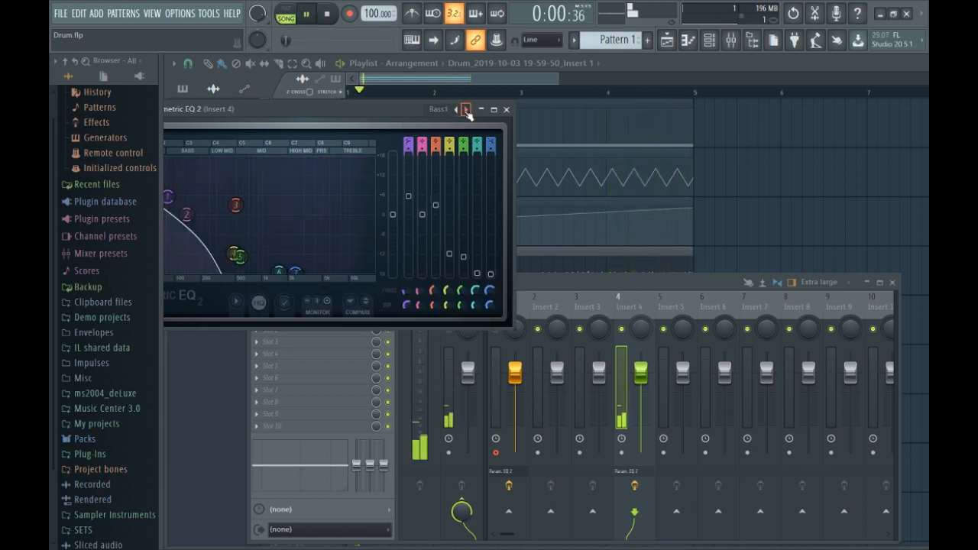
pyautogui.moveTo(398, 115); pyautogui.dragTo(537, 267)
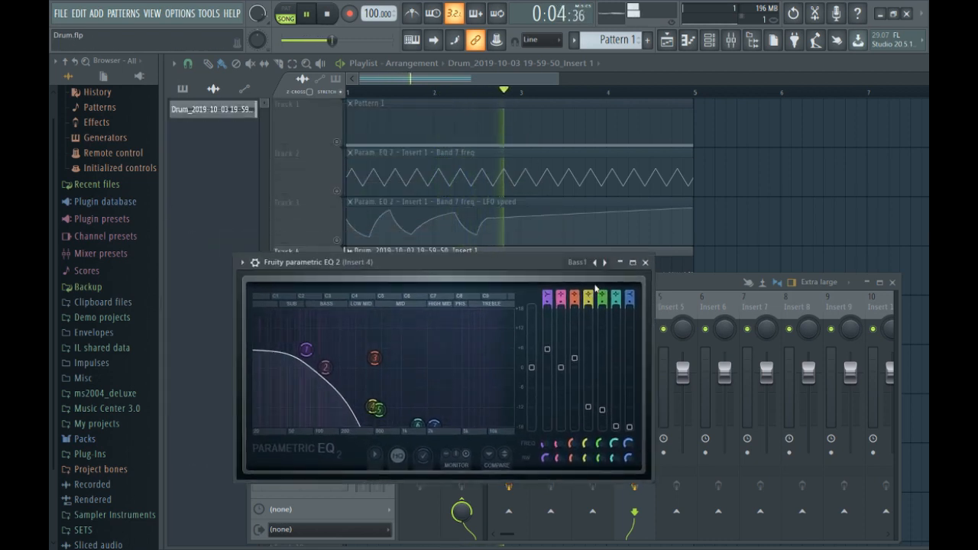
pyautogui.click(604, 263)
pyautogui.press('space')
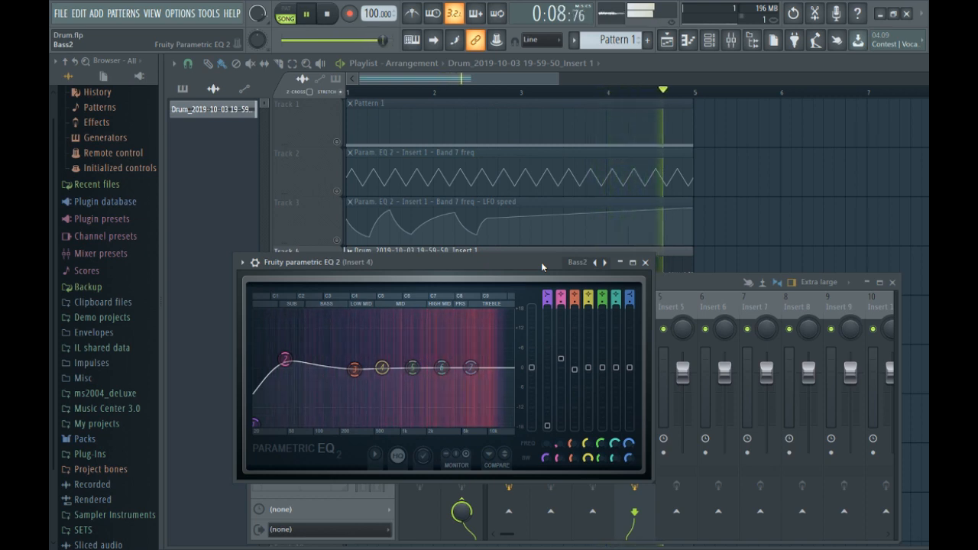
# Step: Audition the EQ presets Bassline, Beat and Beat-Snare on the clip
pyautogui.click(605, 262)
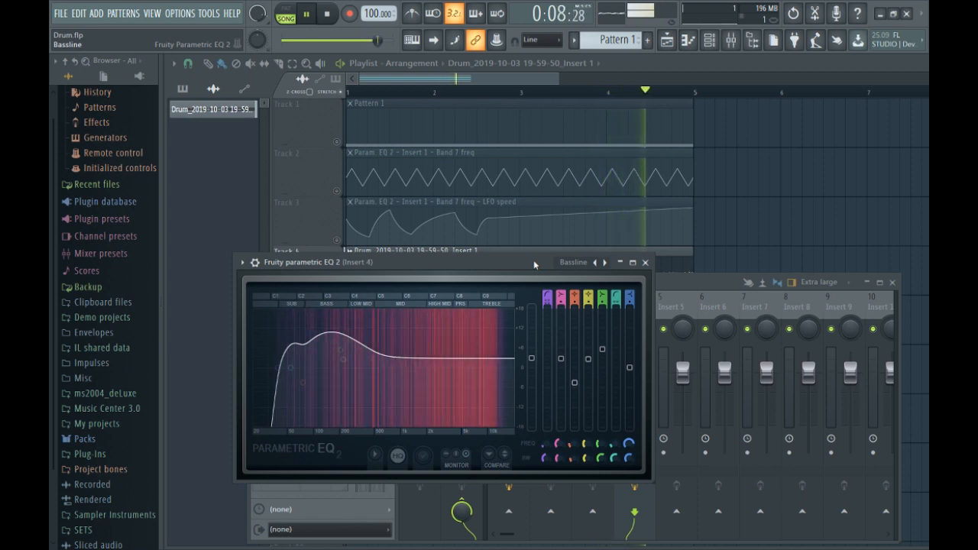
pyautogui.press('space')
pyautogui.click(605, 262)
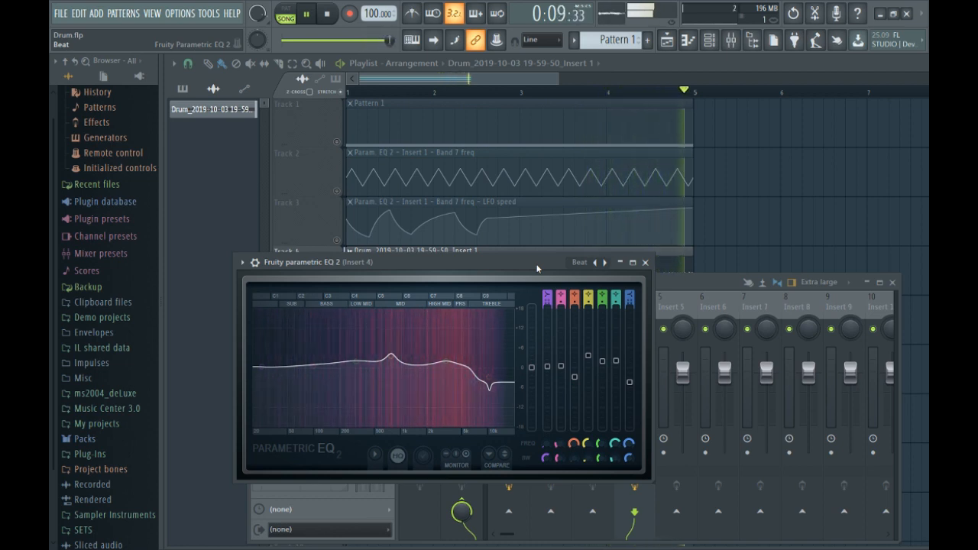
pyautogui.press('space')
pyautogui.click(605, 262)
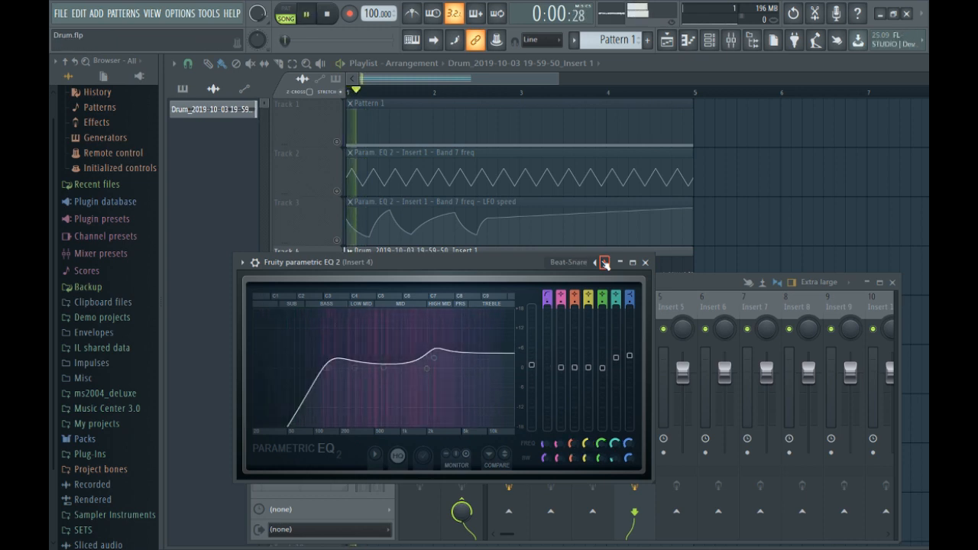
pyautogui.press('space')
# Step: Advance through the EQ presets from Bell Ind past Bottun and Break Break to Carbon Bass Ind, listening to the clip
pyautogui.click(604, 263)
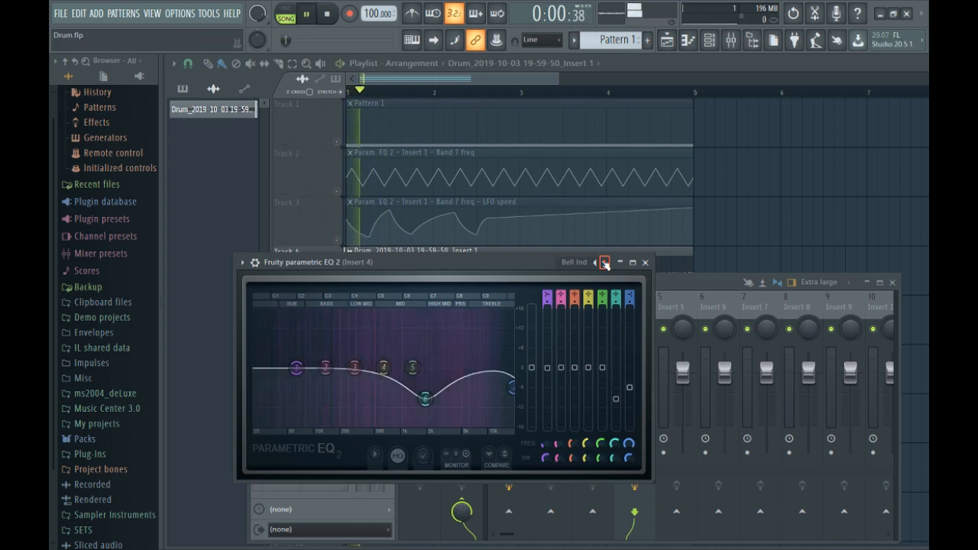
pyautogui.press('space')
pyautogui.click(604, 262)
pyautogui.press('space')
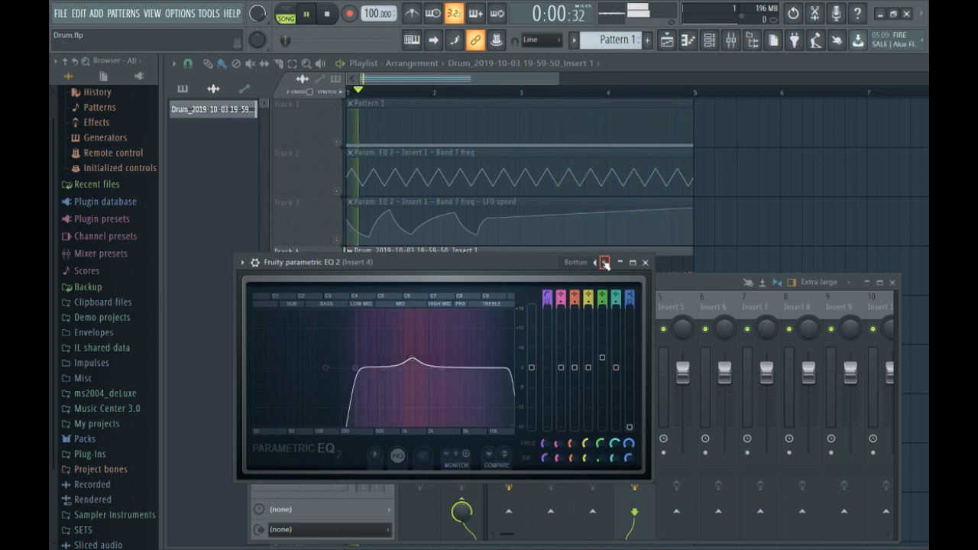
pyautogui.click(605, 262)
pyautogui.click(604, 263)
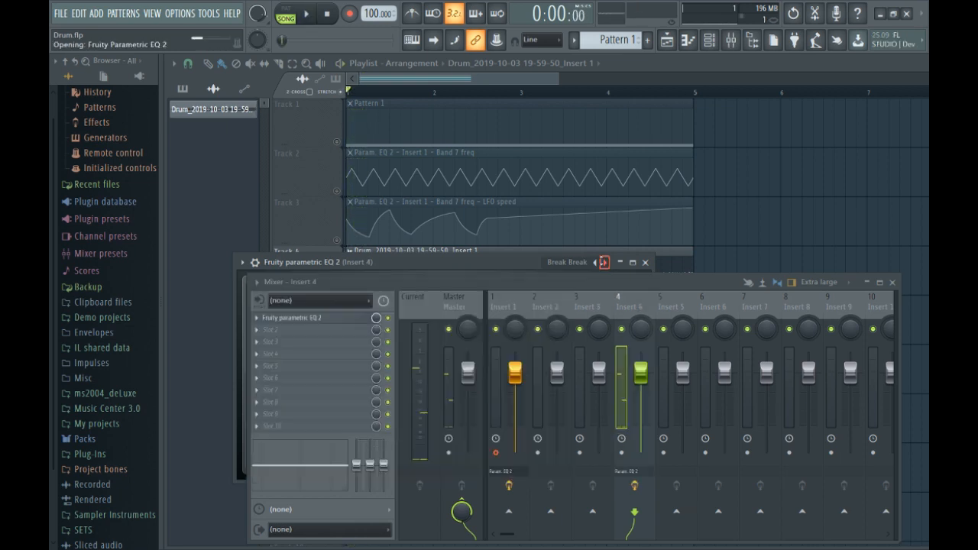
pyautogui.click(605, 263)
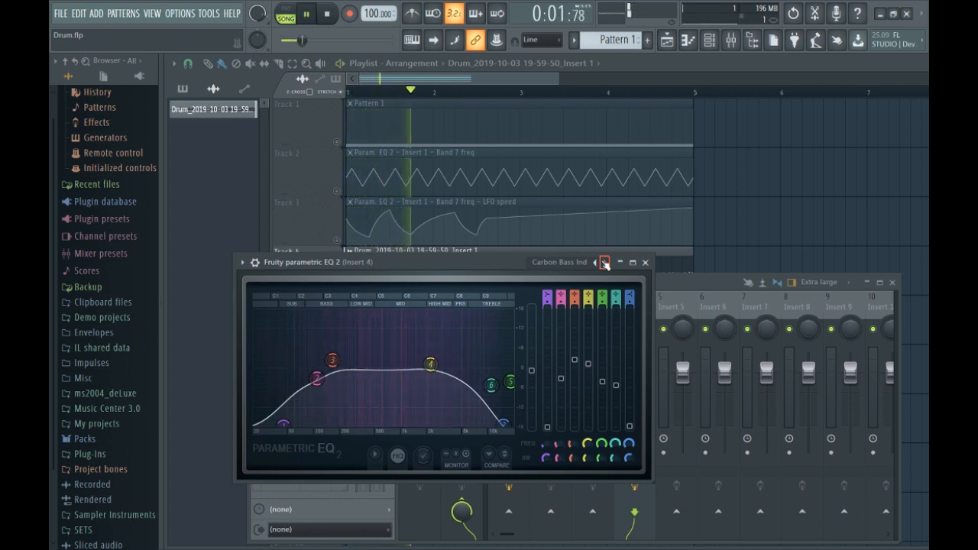
# Step: Audition the EQ presets Chop FX, Chord1, Chord-FX and Chord-Pad on the clip
pyautogui.press('space')
pyautogui.click(604, 263)
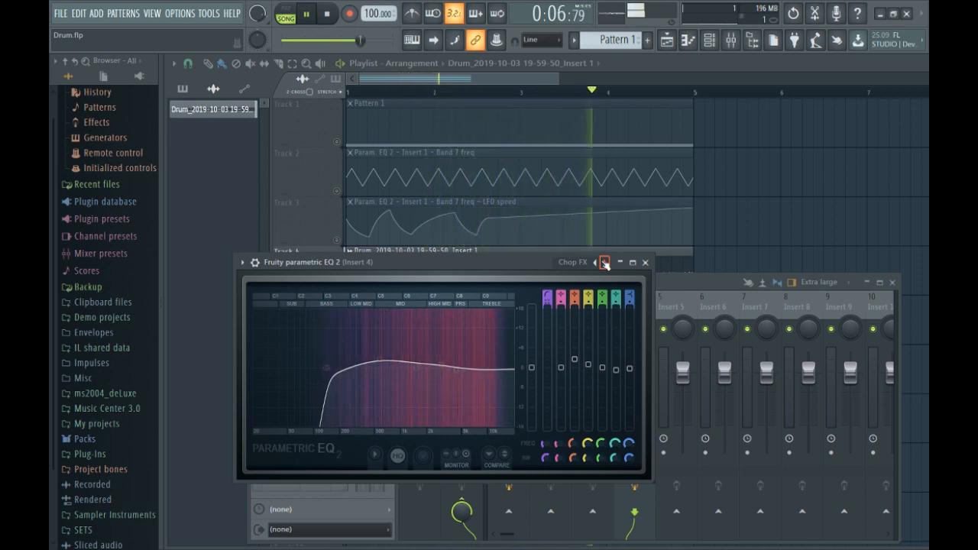
pyautogui.press('space')
pyautogui.click(605, 263)
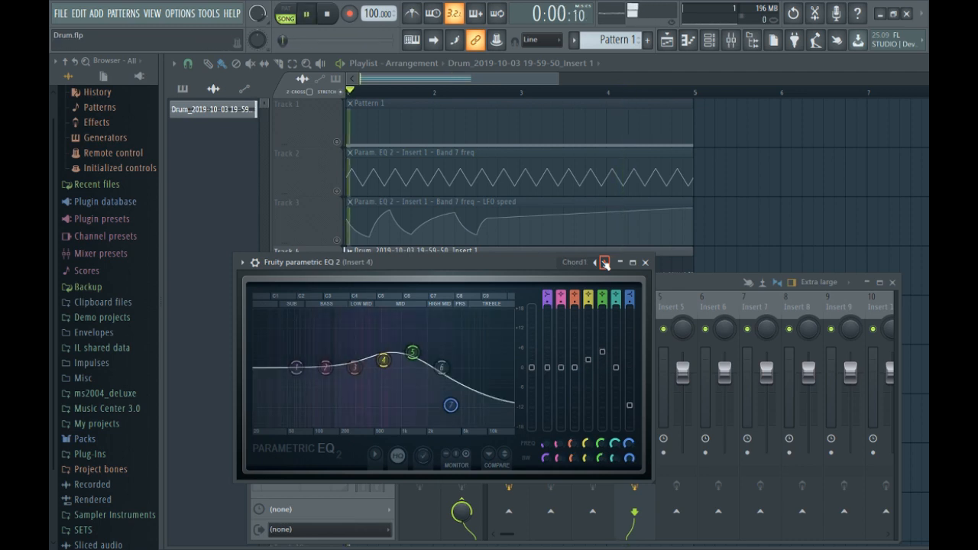
pyautogui.click(604, 263)
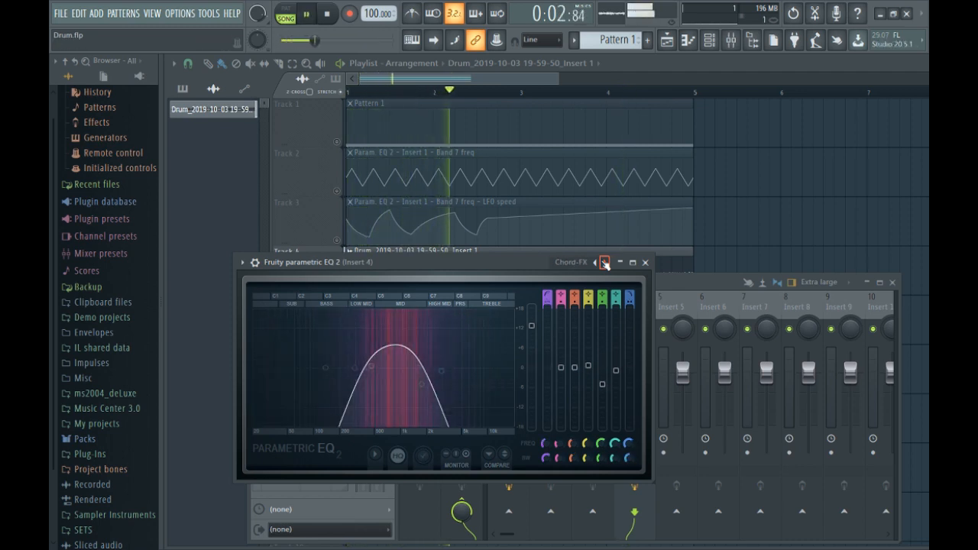
pyautogui.click(604, 263)
pyautogui.press('space')
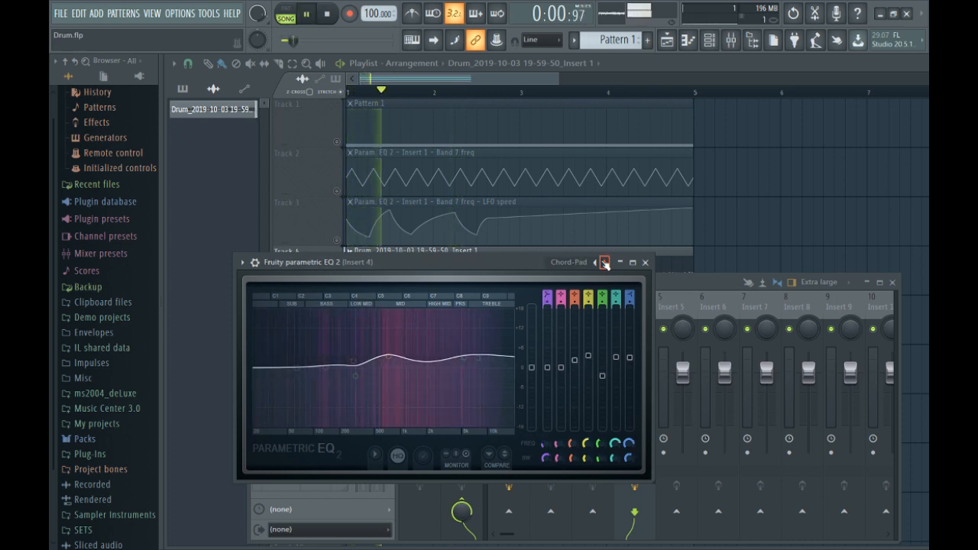
# Step: Advance the EQ from Chord-Reverb through Chords and Chorus Vocal to the Clap preset while playing the clip
pyautogui.click(604, 263)
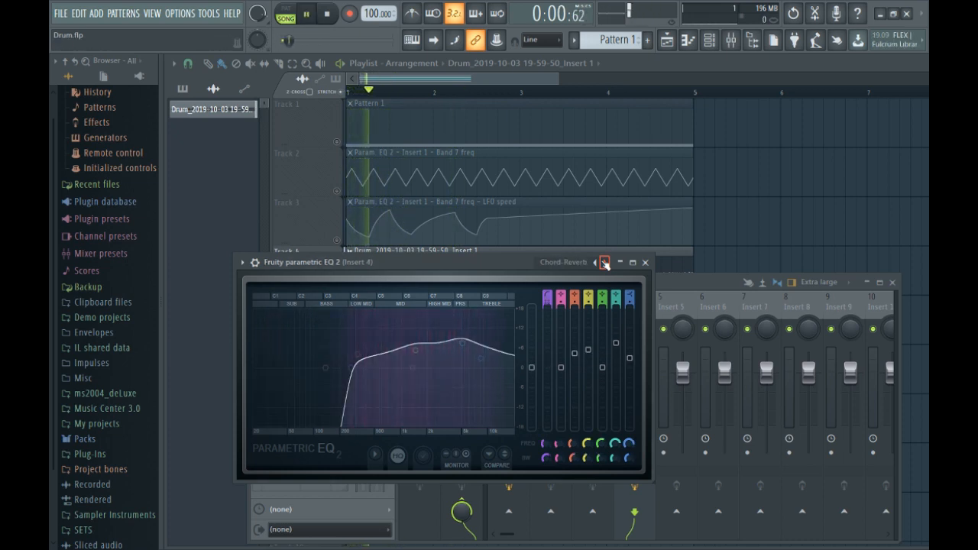
pyautogui.click(605, 264)
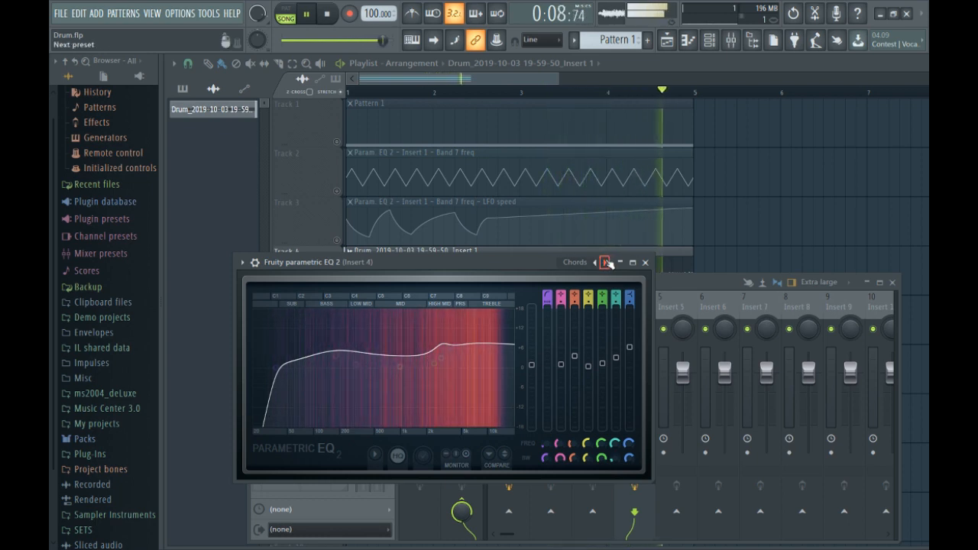
pyautogui.click(605, 263)
pyautogui.click(606, 263)
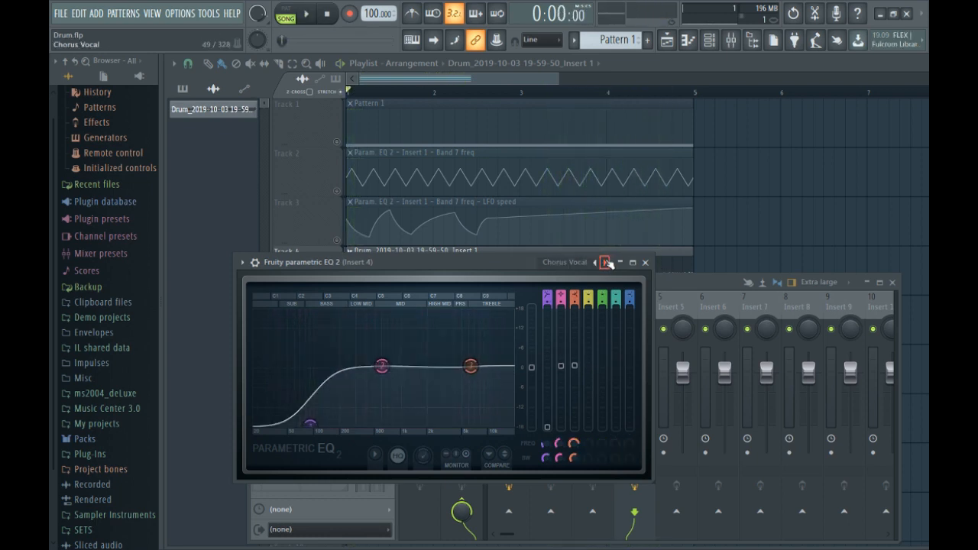
pyautogui.click(606, 263)
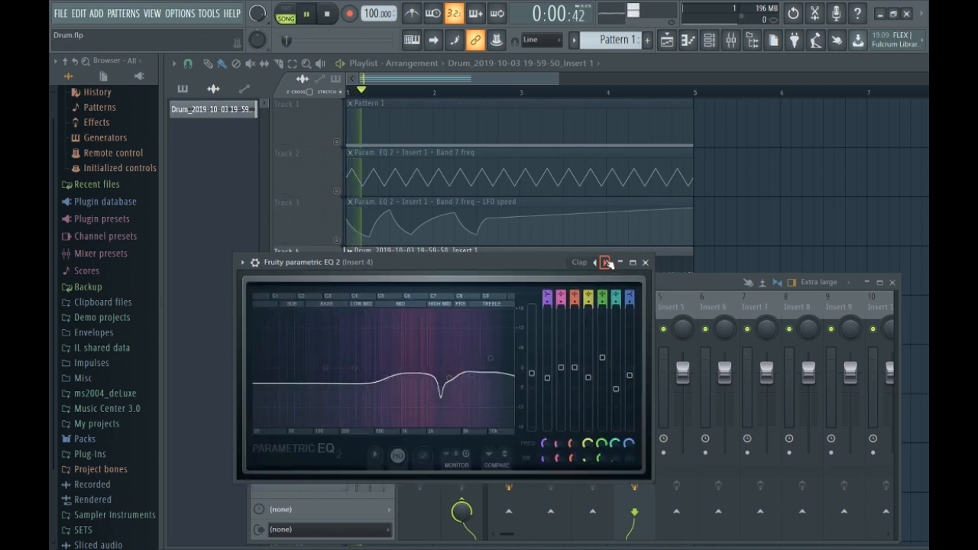
# Step: Audition the EQ presets following Clap on the clip, from Clap 1 through Clap Clasix and Clap fill to Clap2 Ind
pyautogui.click(606, 262)
pyautogui.click(606, 263)
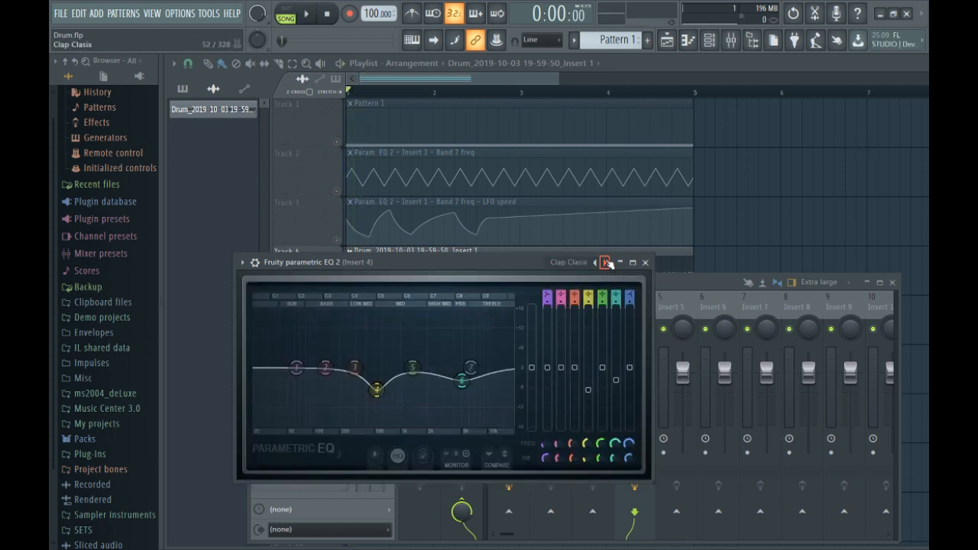
pyautogui.click(606, 262)
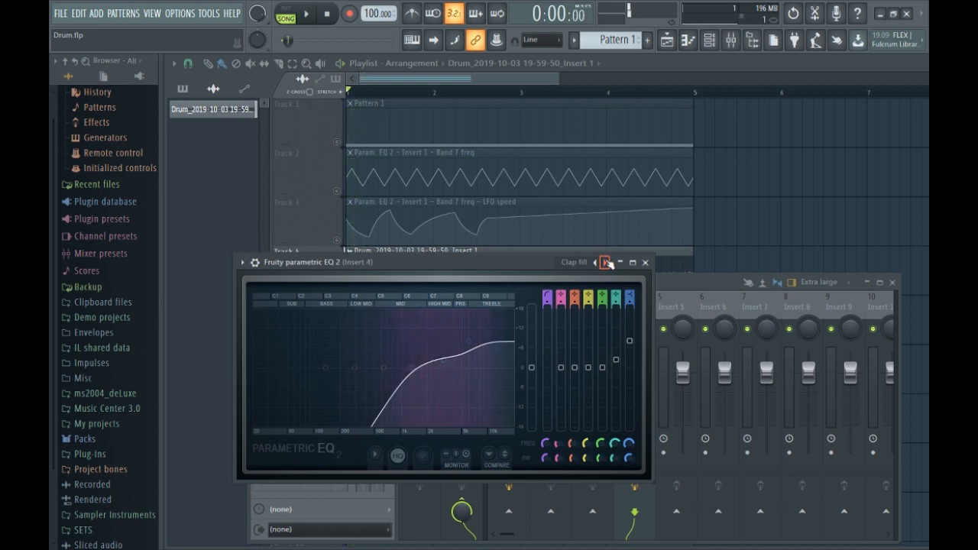
pyautogui.click(606, 263)
pyautogui.press('space')
pyautogui.click(605, 263)
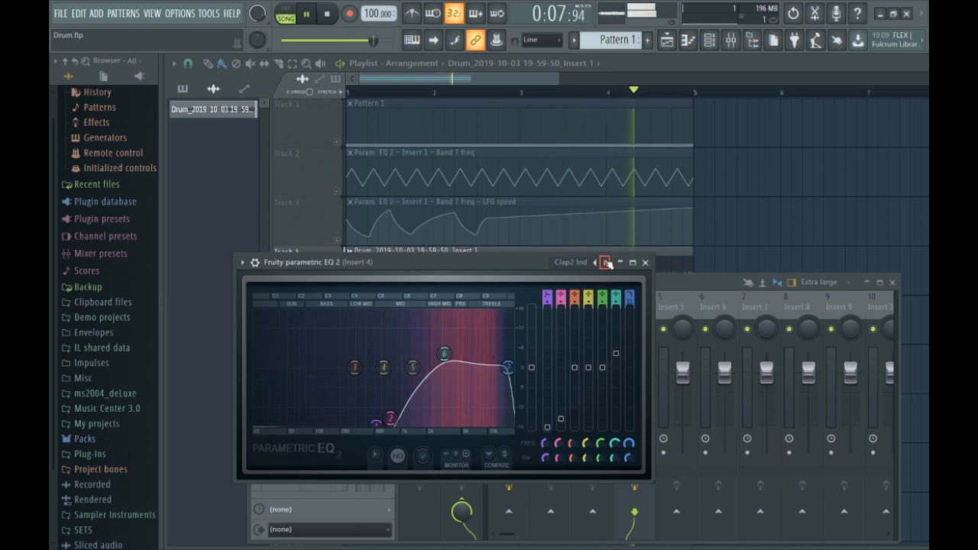
# Step: Advance the EQ past Clap3 to the Clap4 preset during playback, stop the playback and look over the full preset list
pyautogui.click(607, 263)
pyautogui.click(606, 263)
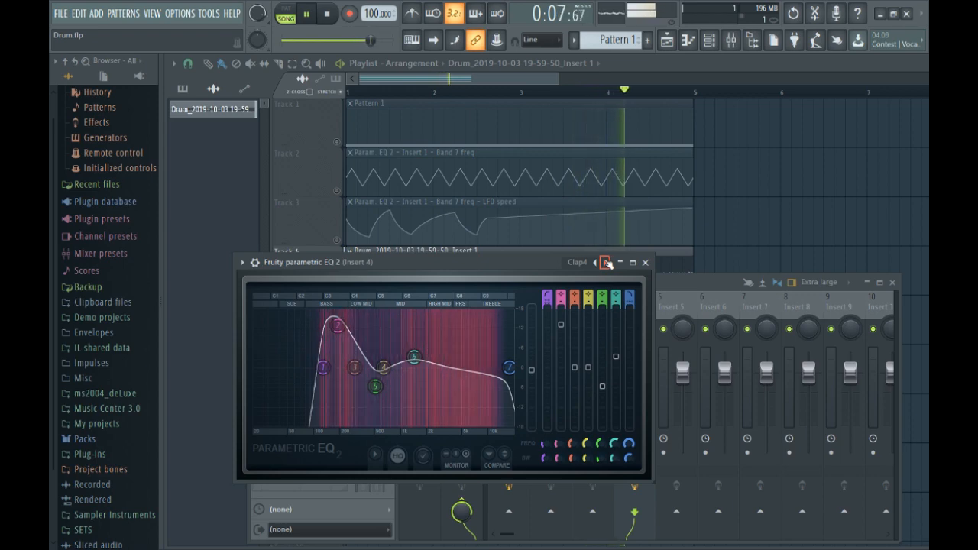
pyautogui.press('space')
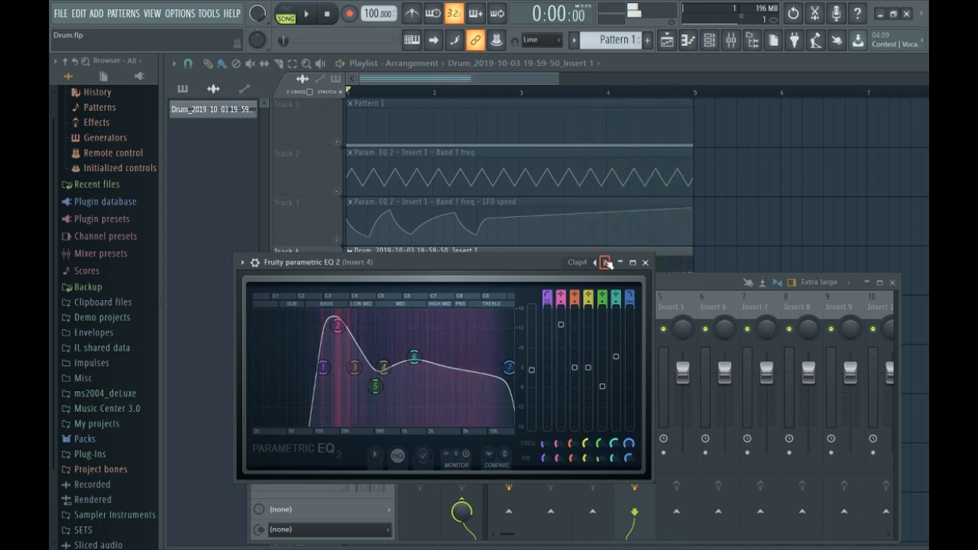
pyautogui.click(582, 263)
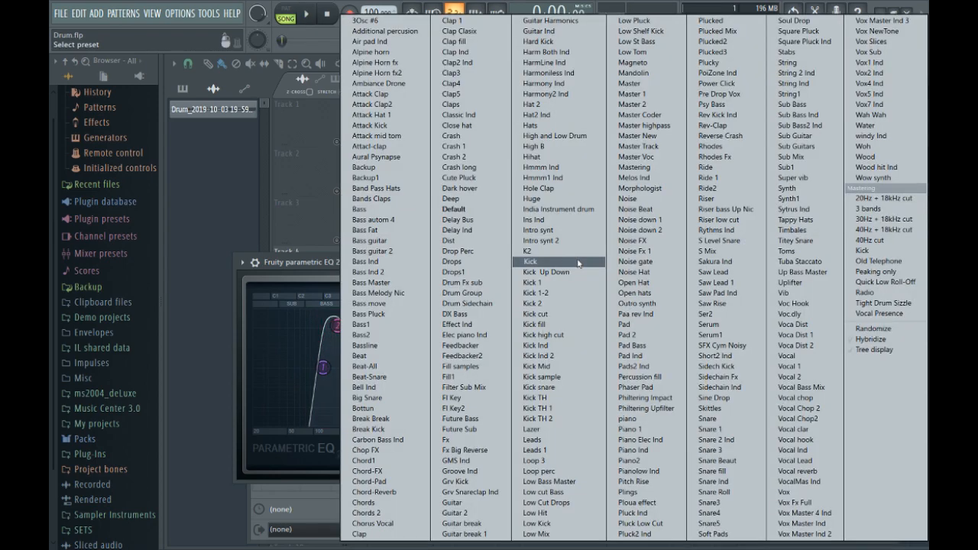
pyautogui.click(310, 267)
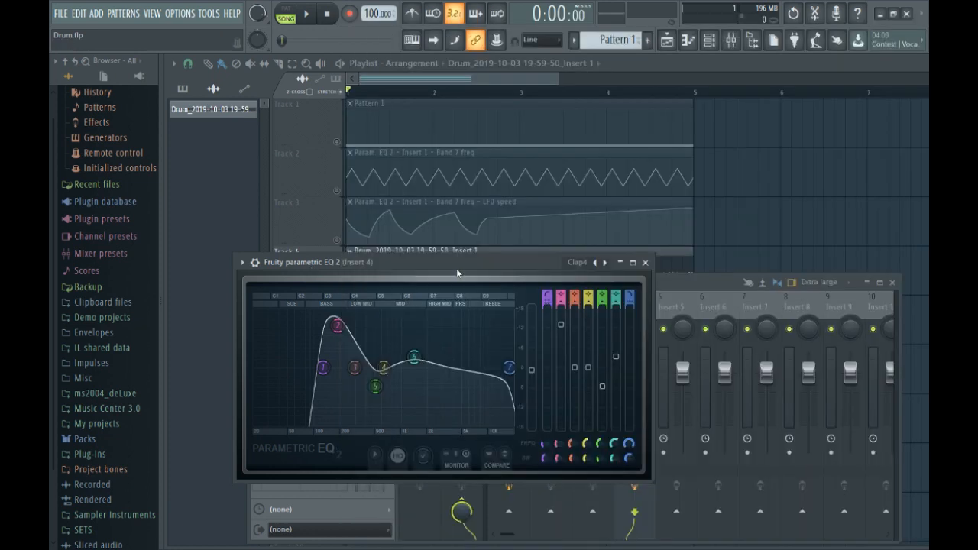
# Step: Close the Parametric EQ 2 and mixer windows and play the audio clip on Track 4 in the playlist
pyautogui.click(645, 263)
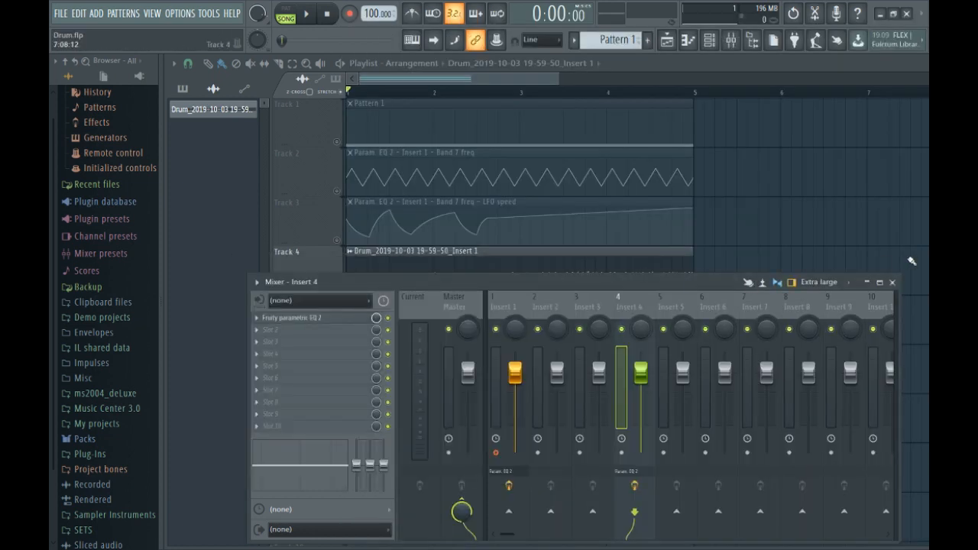
pyautogui.click(892, 282)
pyautogui.press('space')
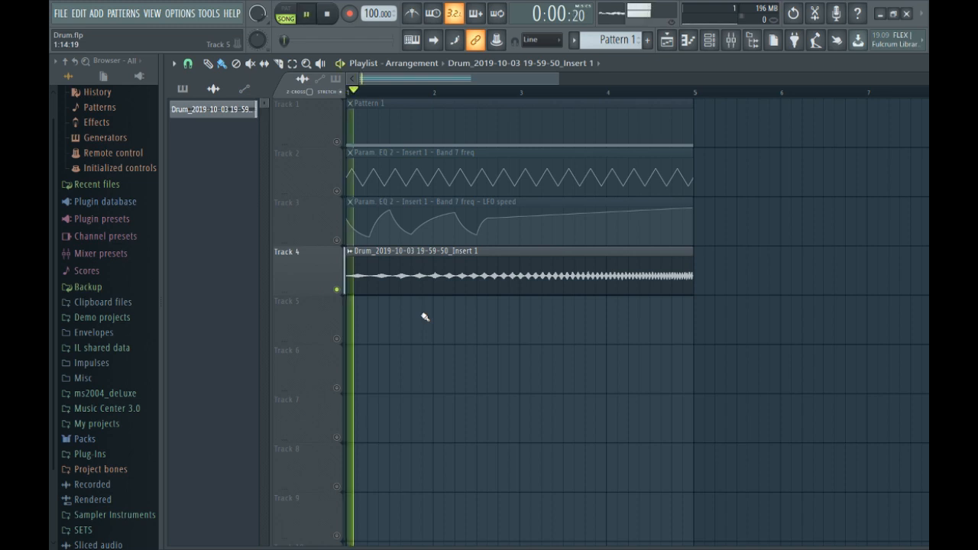